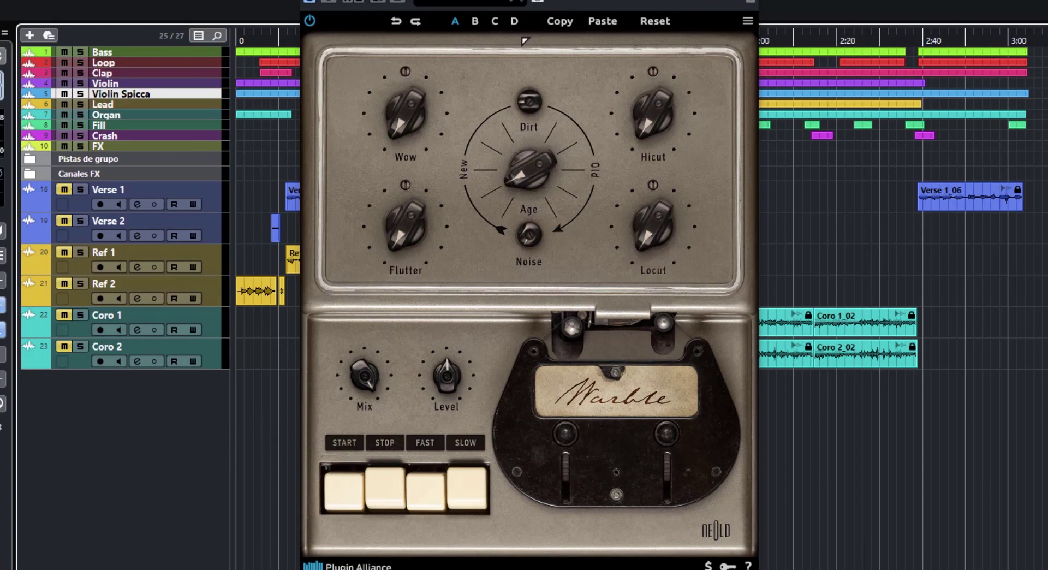
# Bypass and re-enable the Warble plugin, and undo and redo the last change.
pyautogui.click(310, 21)
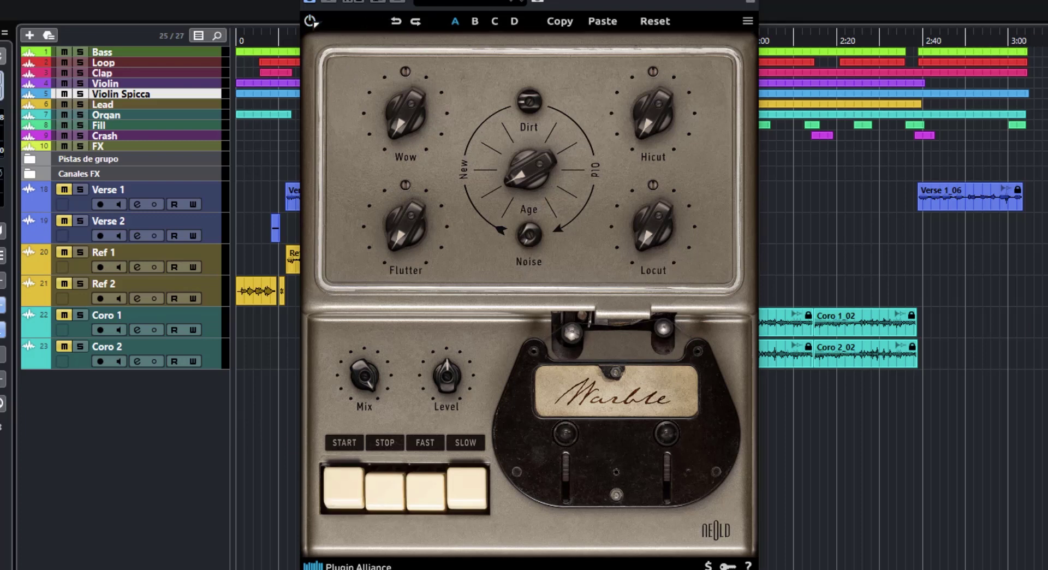
pyautogui.click(310, 21)
pyautogui.click(396, 20)
pyautogui.click(416, 21)
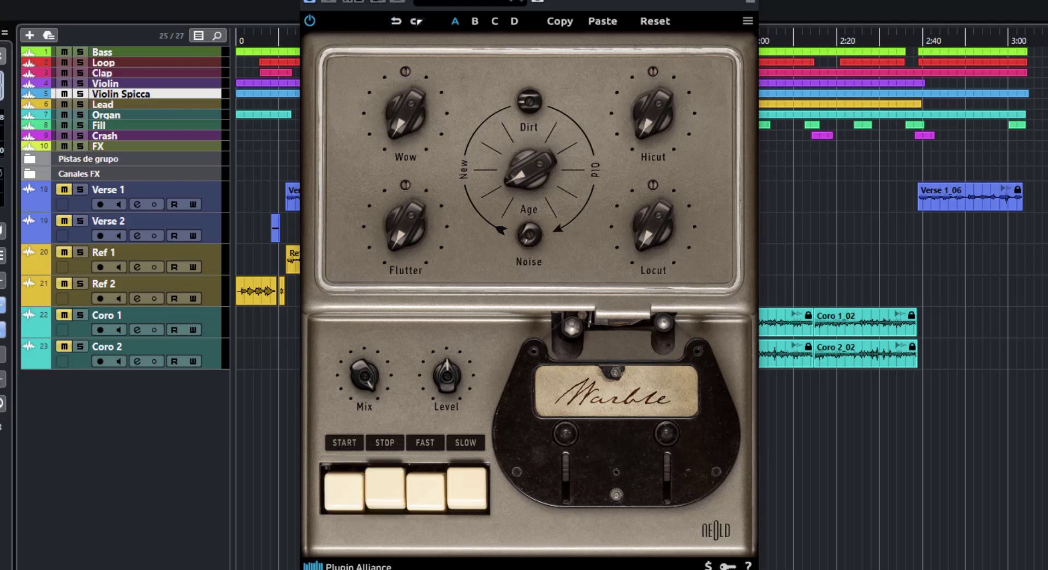
# Raise the Age knob in settings slot A and compare it with slot B.
pyautogui.click(495, 21)
pyautogui.click(456, 22)
pyautogui.moveTo(515, 174); pyautogui.dragTo(519, 140)
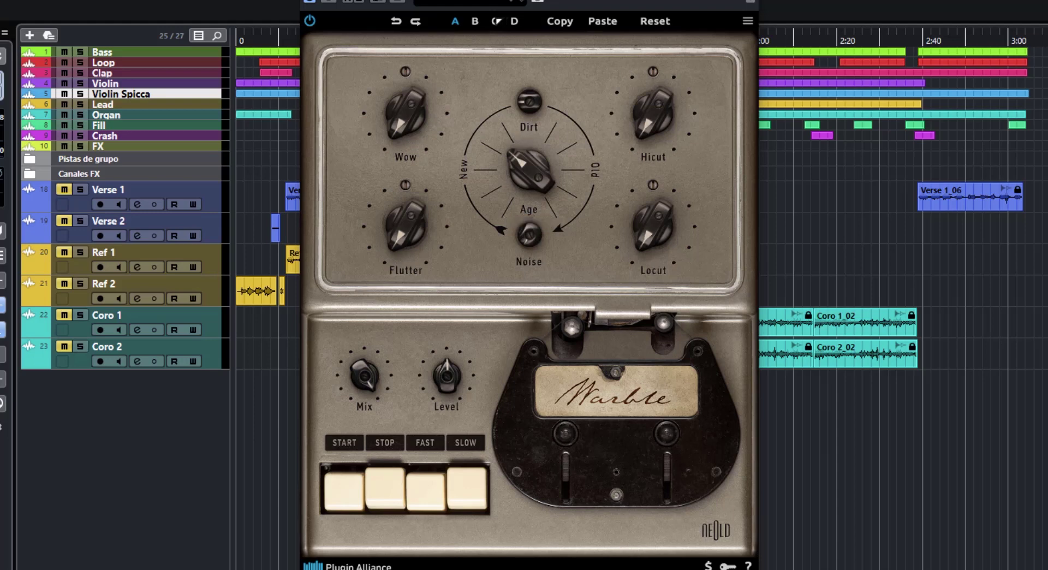
pyautogui.click(475, 21)
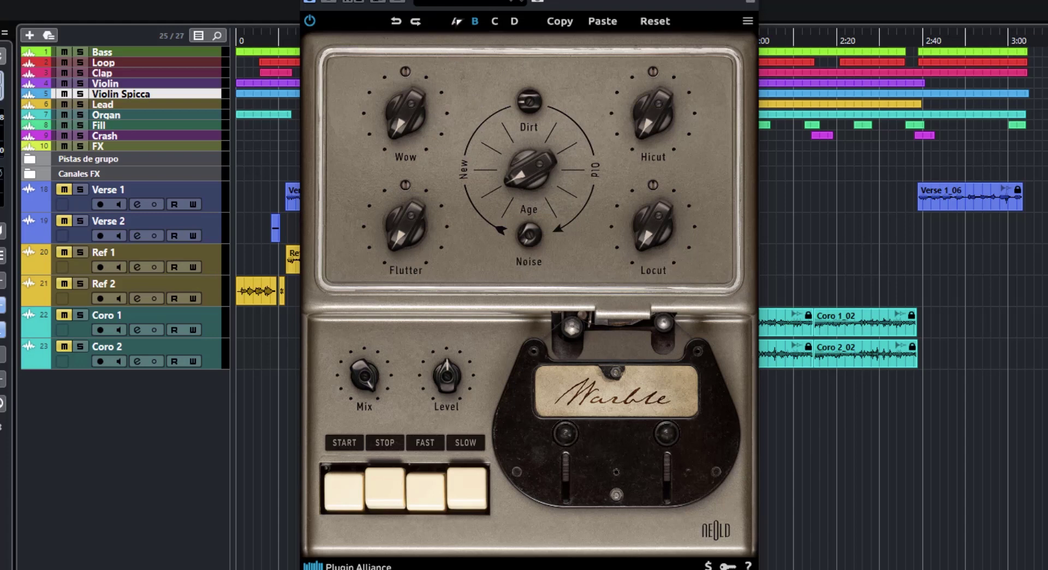
pyautogui.click(455, 21)
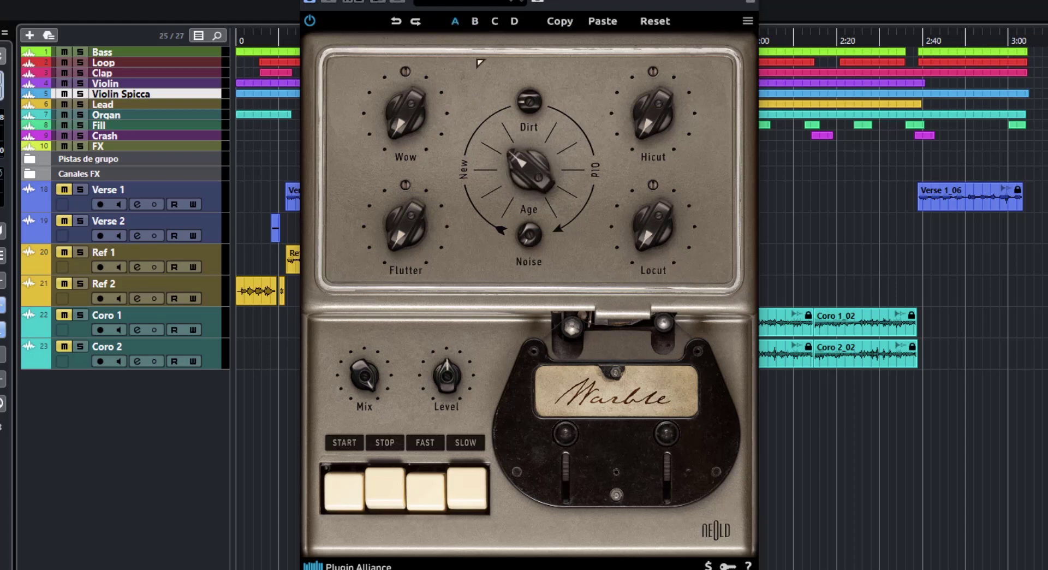
# Copy the slot A settings into slot B and reset slot A to its defaults.
pyautogui.click(475, 21)
pyautogui.click(606, 22)
pyautogui.click(459, 22)
pyautogui.click(475, 21)
pyautogui.click(463, 24)
pyautogui.click(633, 22)
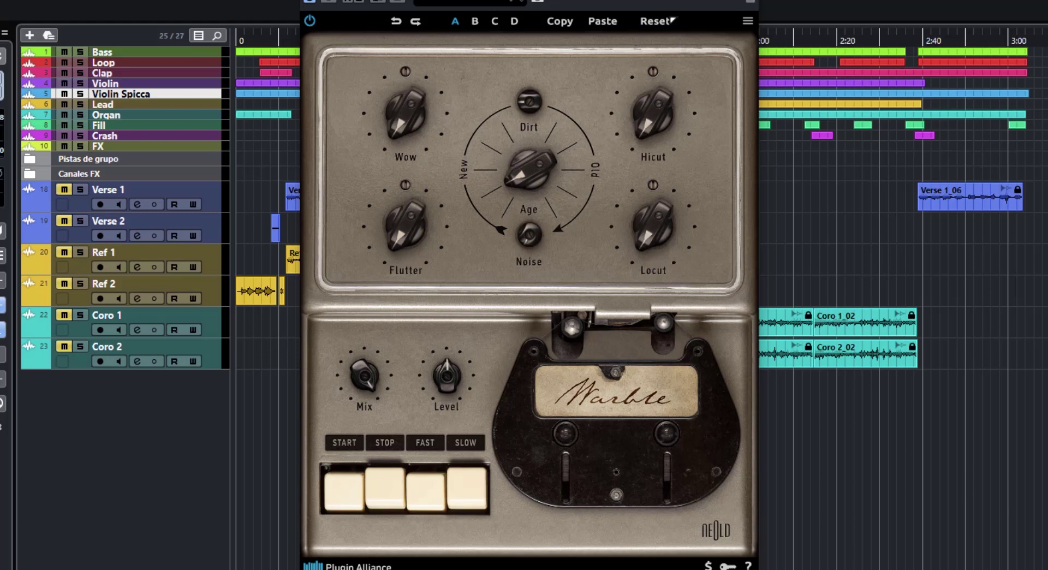
# Alter several knobs, including Age, Hicut and Locut, and reset all parameters to their defaults.
pyautogui.moveTo(563, 171); pyautogui.dragTo(571, 49)
pyautogui.moveTo(653, 112); pyautogui.dragTo(652, 101)
pyautogui.moveTo(653, 224); pyautogui.dragTo(653, 185)
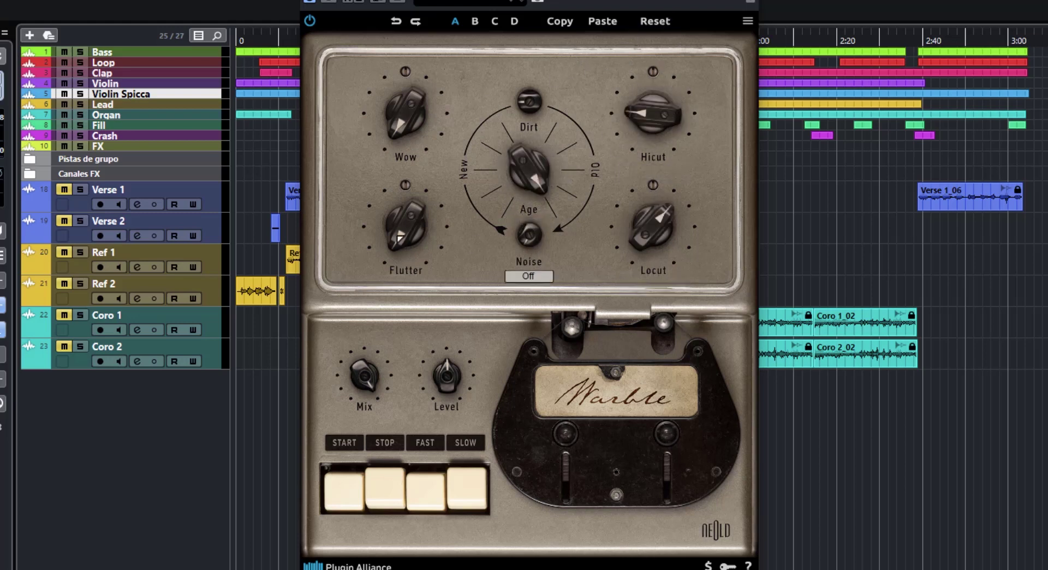
pyautogui.click(655, 21)
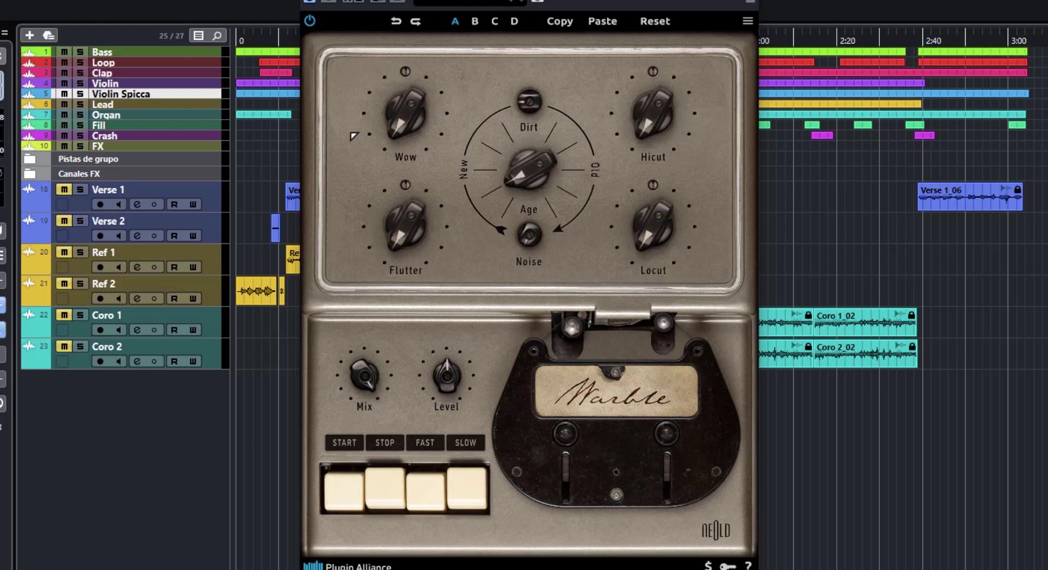
# Switch the GUI size to Normal (100%) and back to Medium (110%).
pyautogui.click(747, 21)
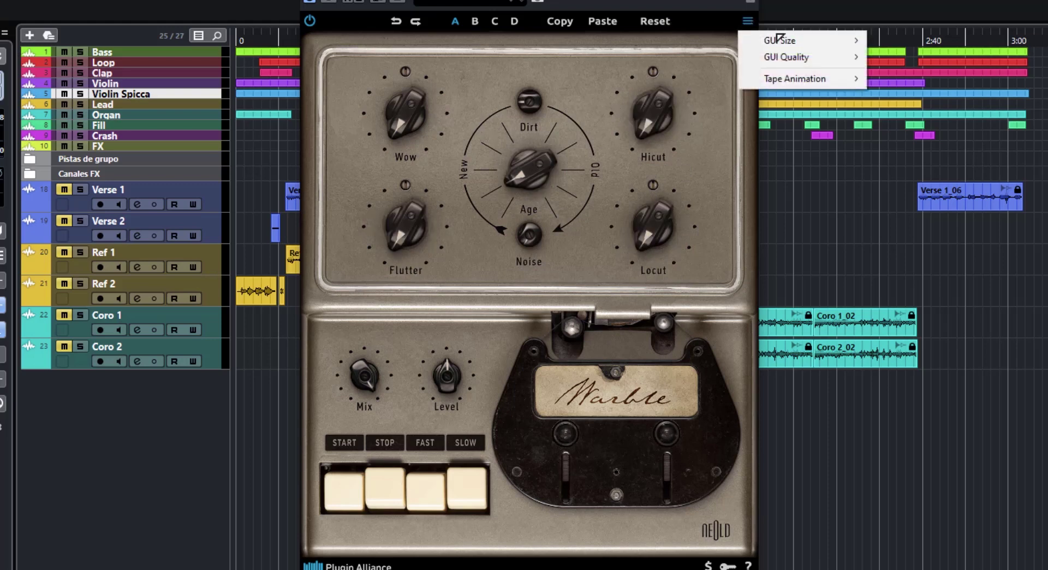
pyautogui.moveTo(780, 40)
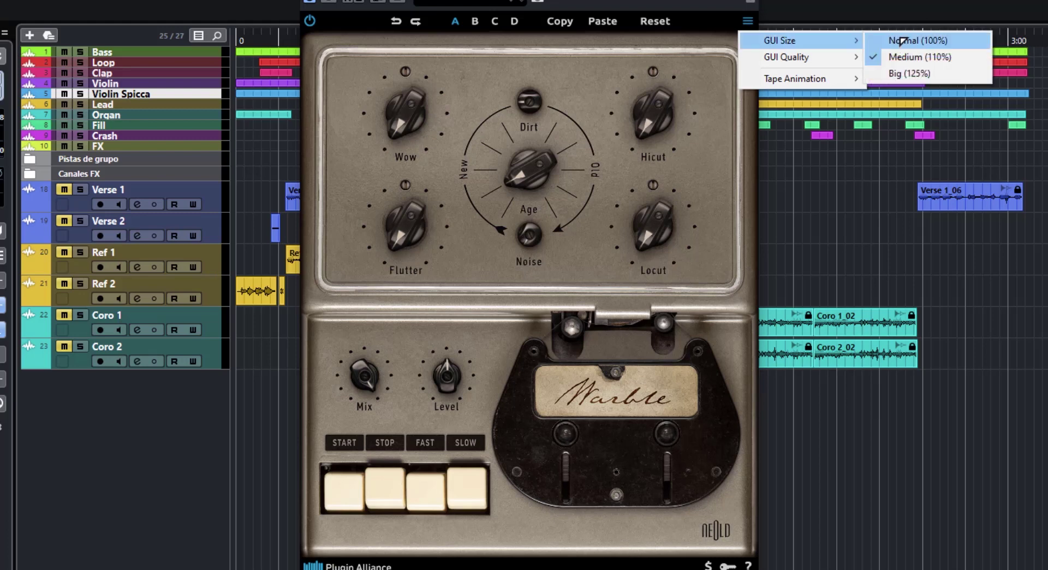
pyautogui.click(933, 40)
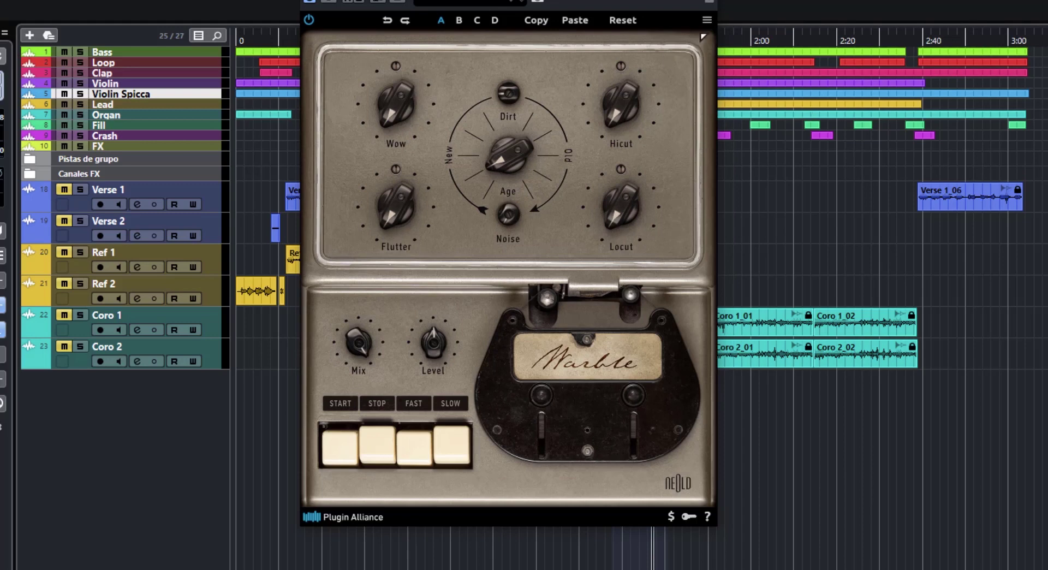
pyautogui.click(707, 19)
pyautogui.moveTo(745, 41)
pyautogui.click(851, 53)
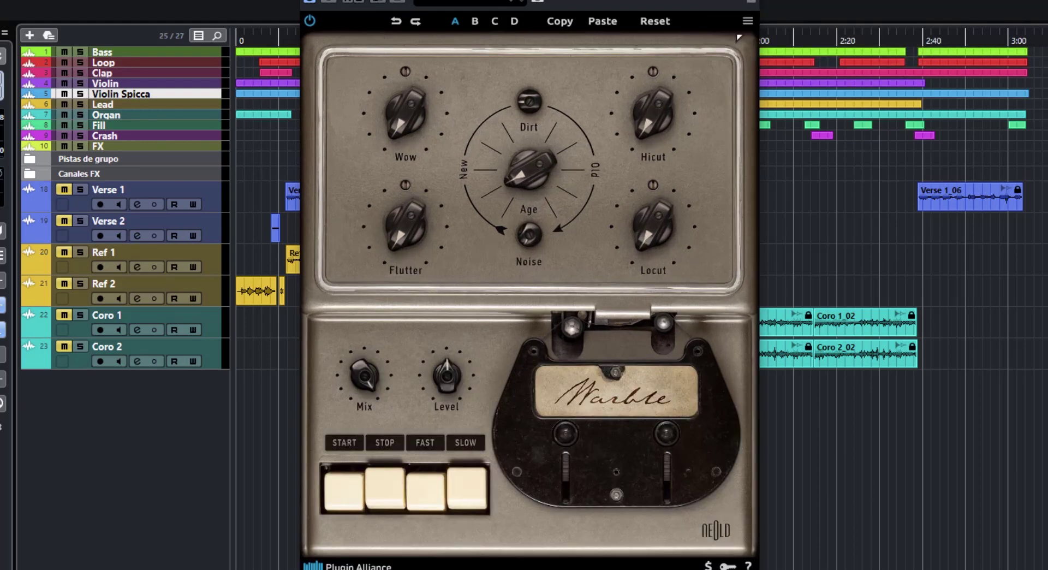
# Change the GUI quality to Default and back to High.
pyautogui.click(747, 21)
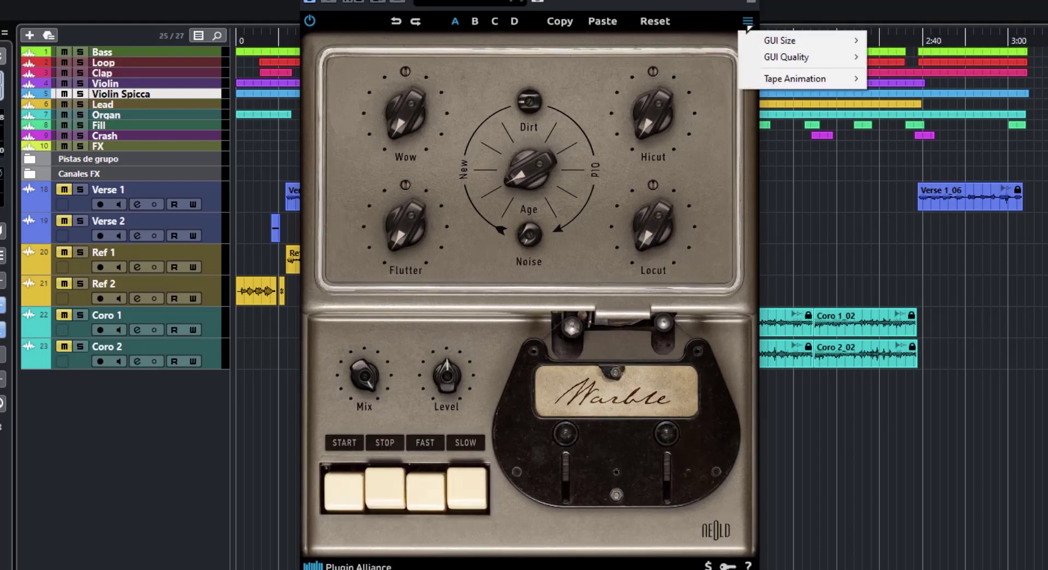
pyautogui.moveTo(777, 57)
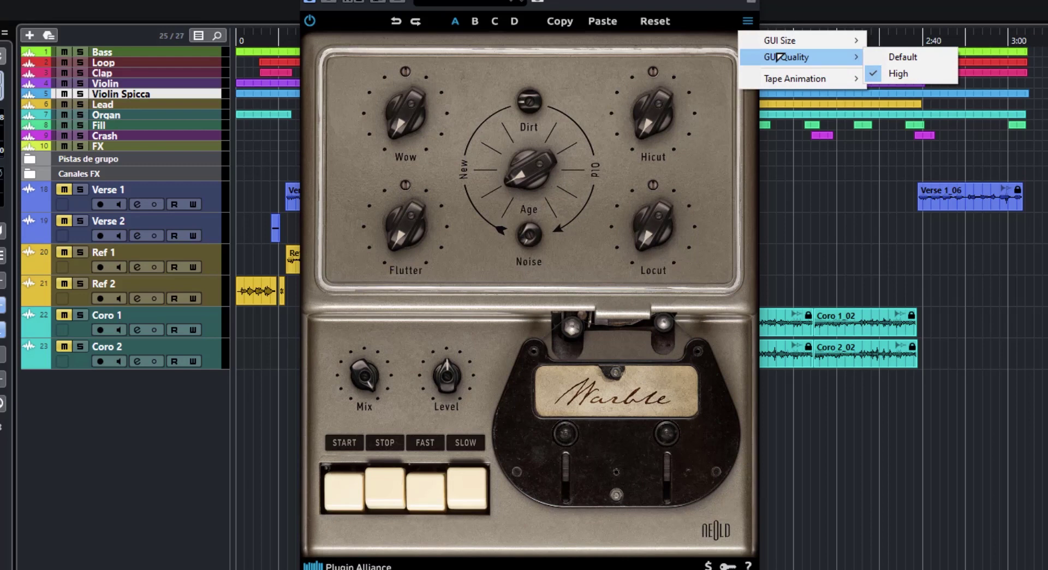
pyautogui.click(920, 59)
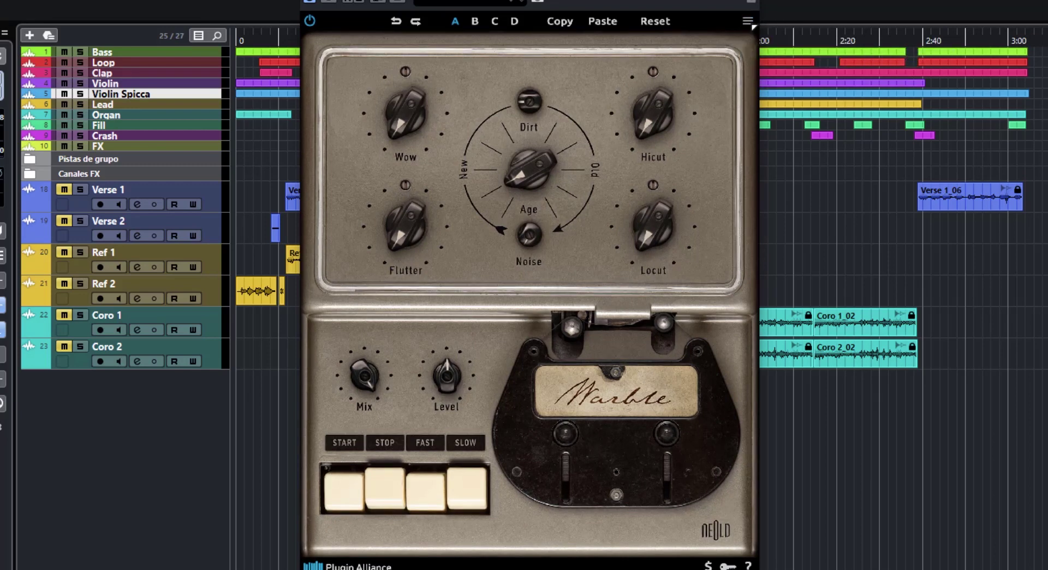
pyautogui.click(748, 21)
pyautogui.click(900, 74)
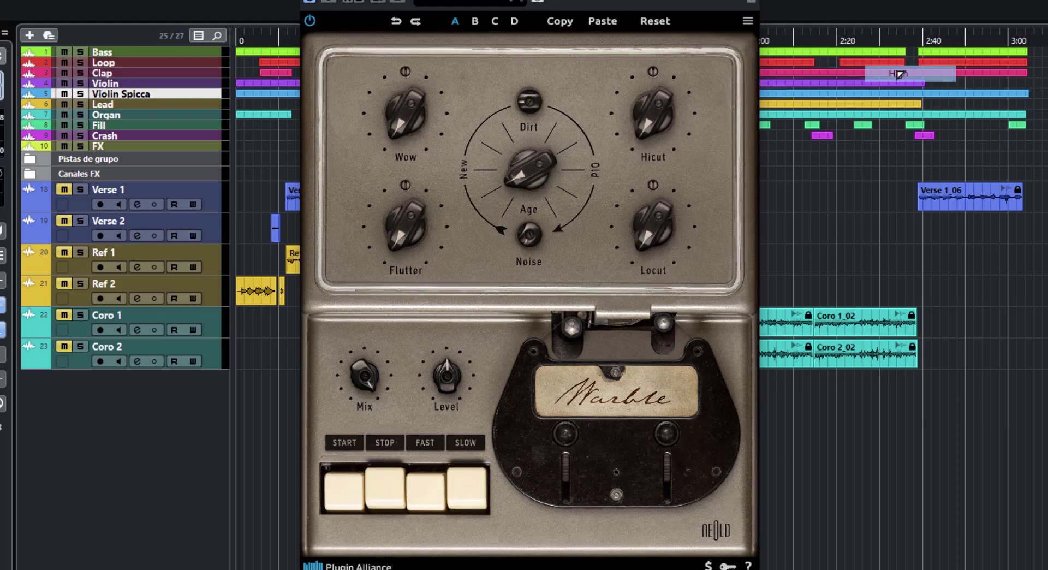
# Set the tape animation to Off and back to Always On.
pyautogui.click(748, 22)
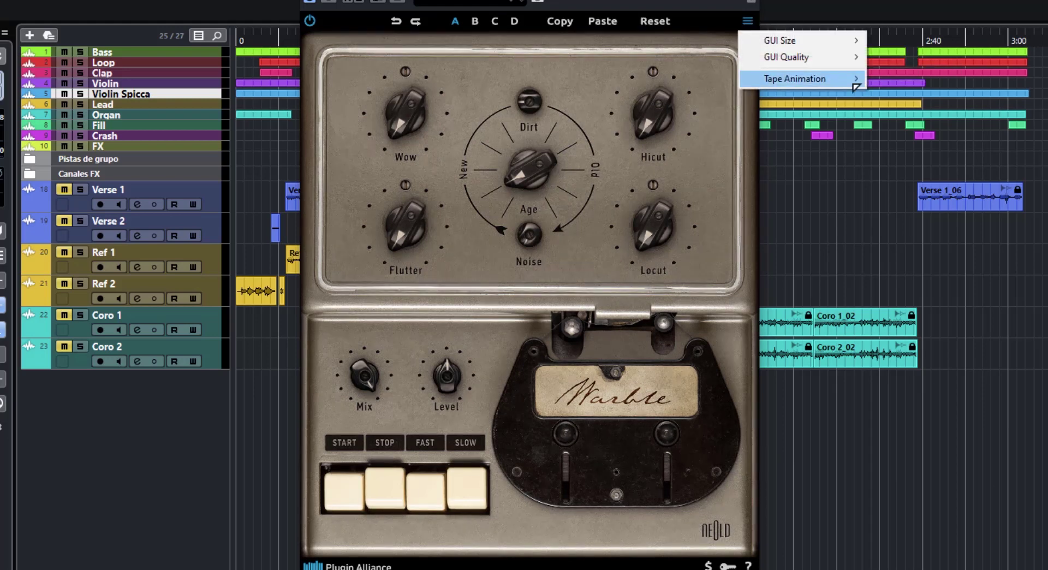
pyautogui.moveTo(837, 82)
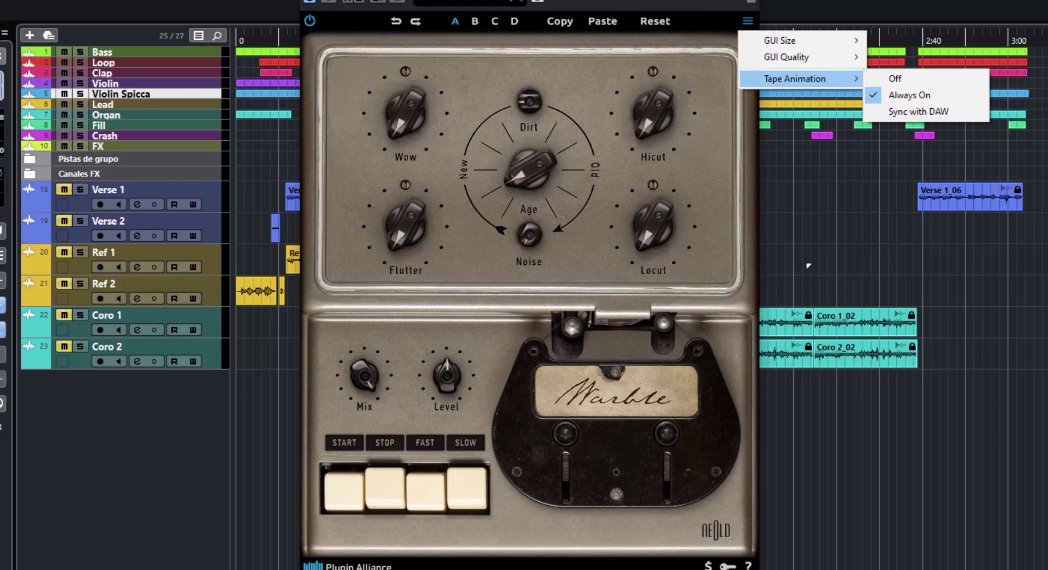
pyautogui.click(853, 81)
pyautogui.moveTo(853, 81)
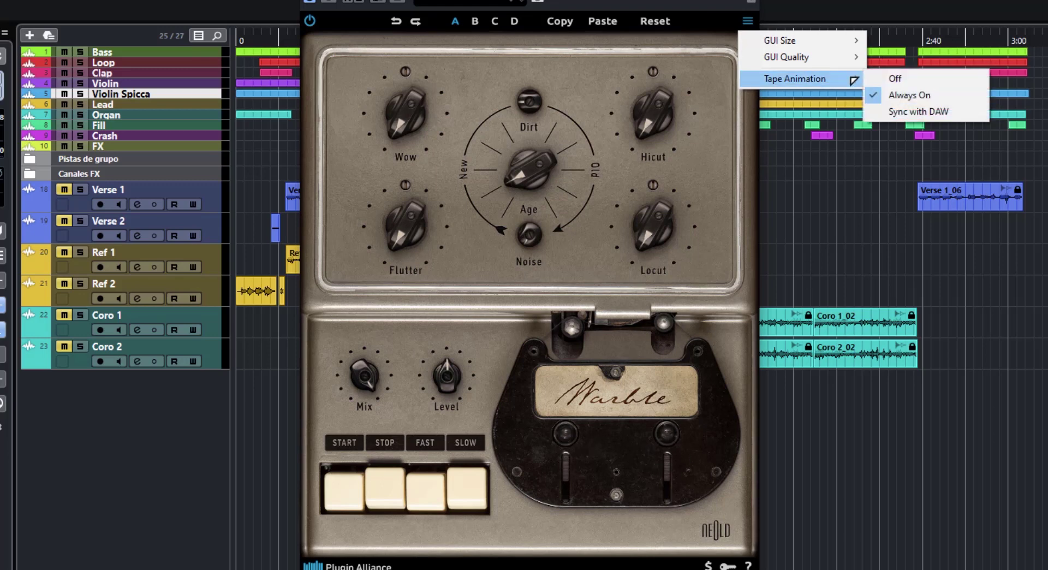
pyautogui.click(904, 77)
pyautogui.click(748, 21)
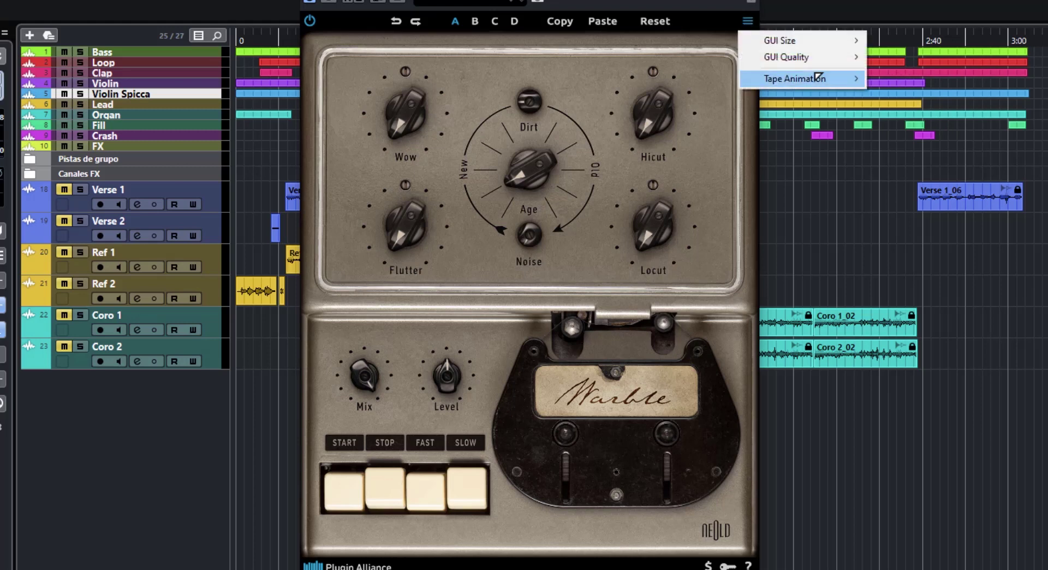
pyautogui.moveTo(819, 78)
pyautogui.click(919, 97)
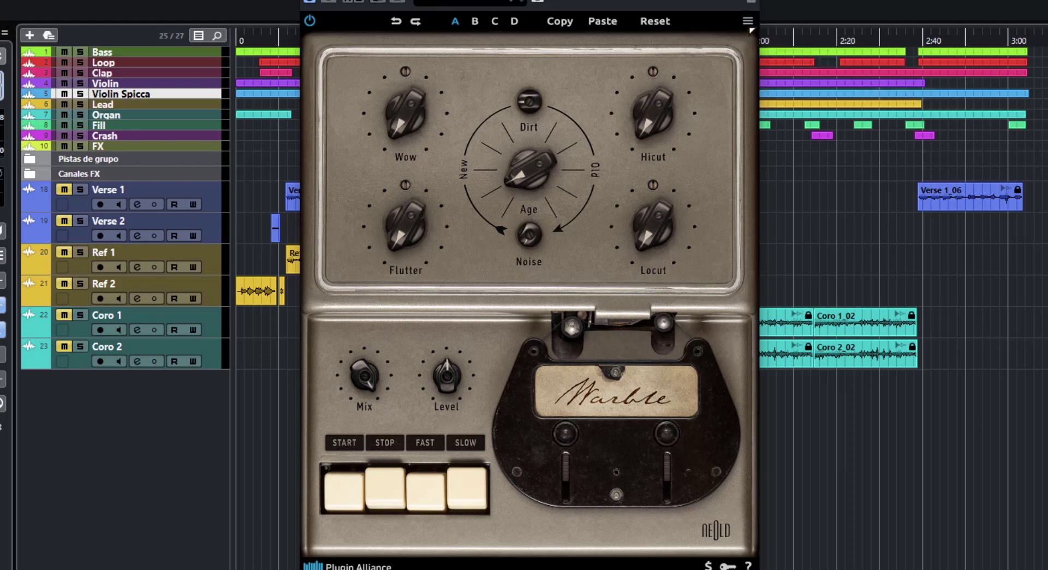
# Set the tape animation to Sync with DAW and return it to Always On.
pyautogui.click(748, 21)
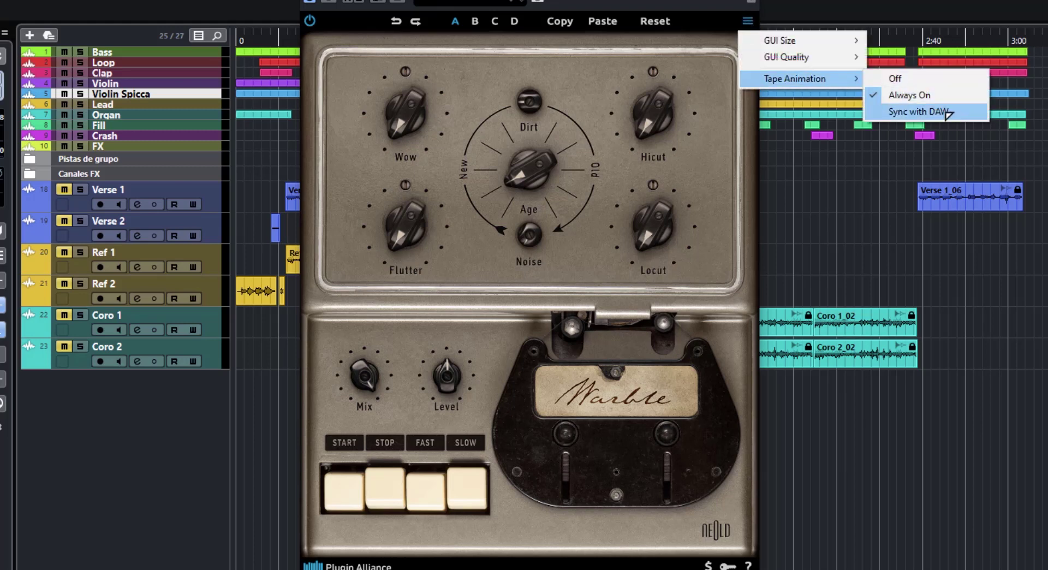
pyautogui.click(949, 113)
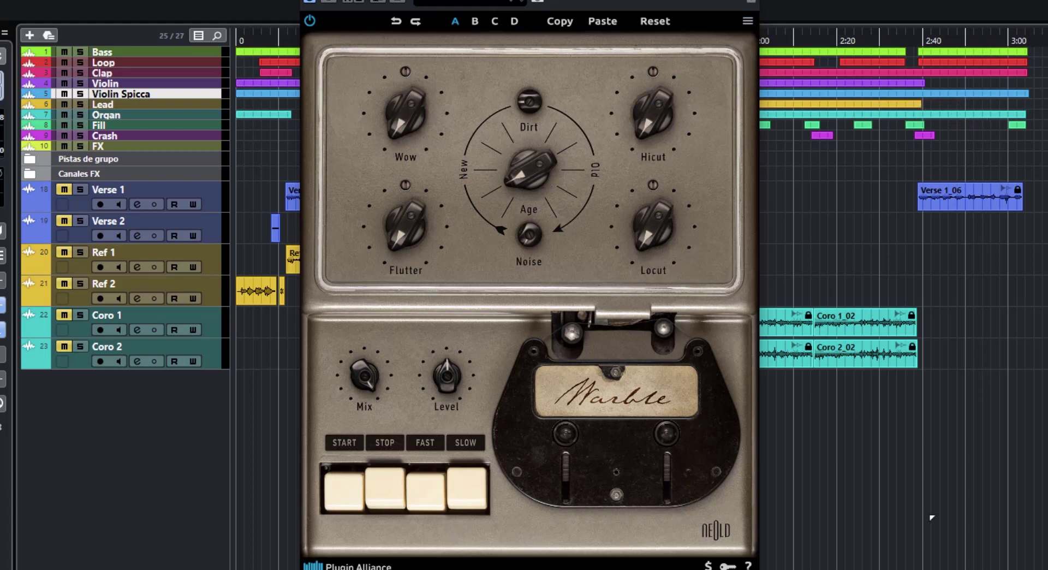
pyautogui.click(748, 21)
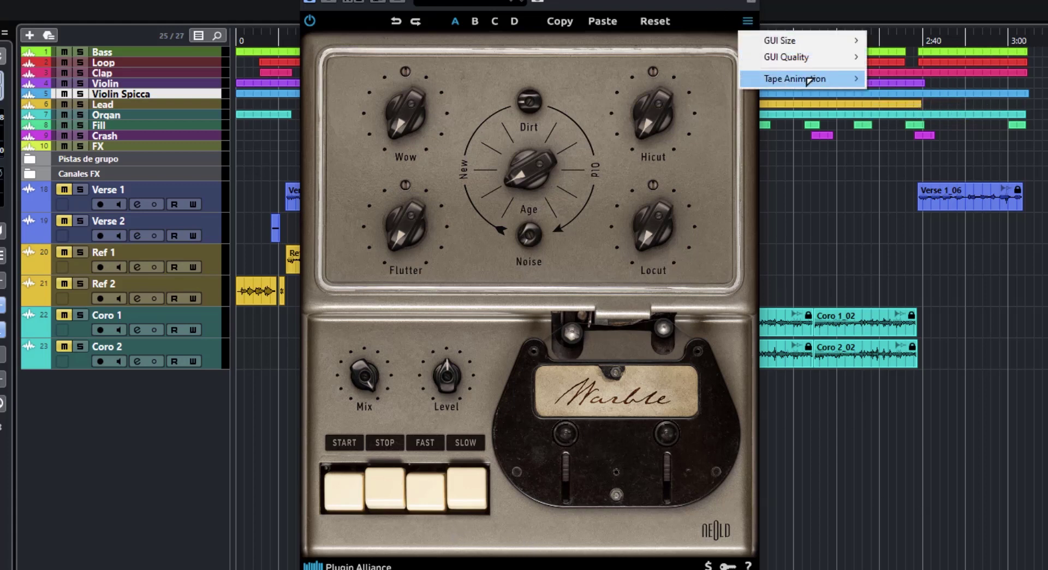
pyautogui.moveTo(797, 79)
pyautogui.click(919, 97)
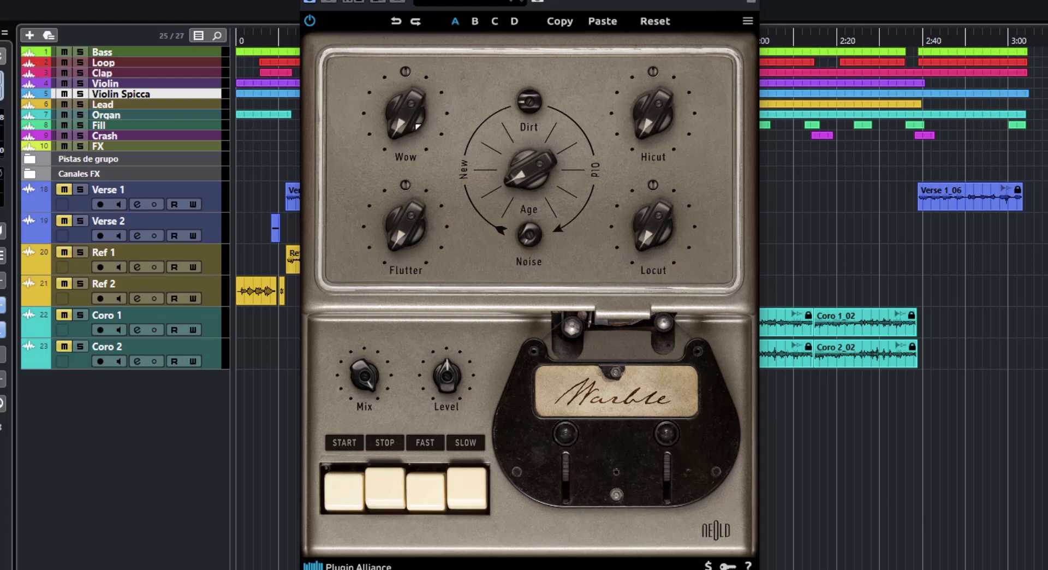
# Sweep the Wow and Flutter depth knobs and return both to their minimum, with Flutter depth at 0.0 %.
pyautogui.moveTo(405, 127); pyautogui.dragTo(377, 158)
pyautogui.click(442, 186)
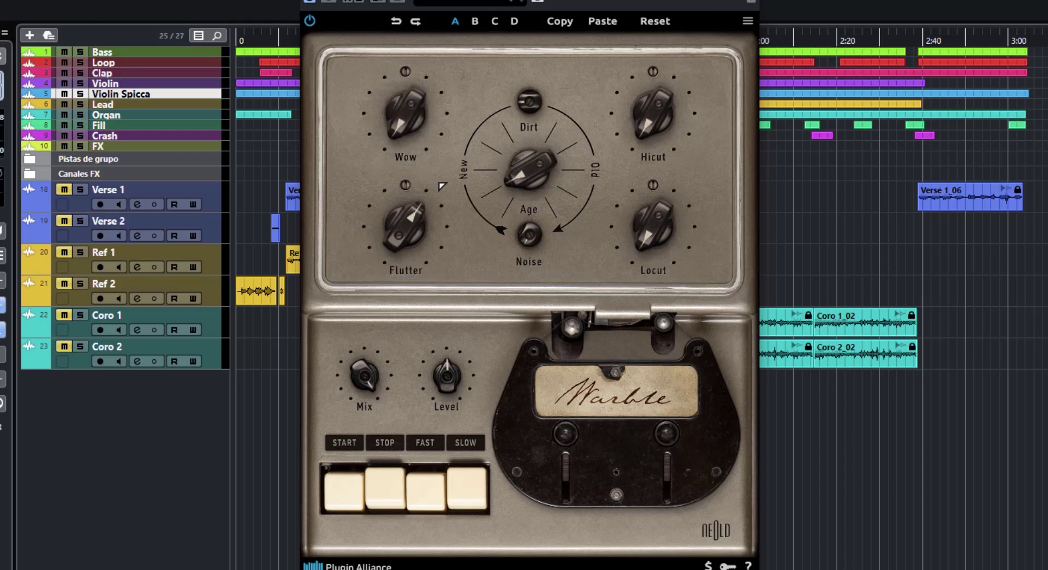
pyautogui.moveTo(402, 213)
pyautogui.mouseDown()
pyautogui.moveTo(406, 245)
pyautogui.moveTo(397, 93)
pyautogui.moveTo(406, 229)
pyautogui.mouseUp()
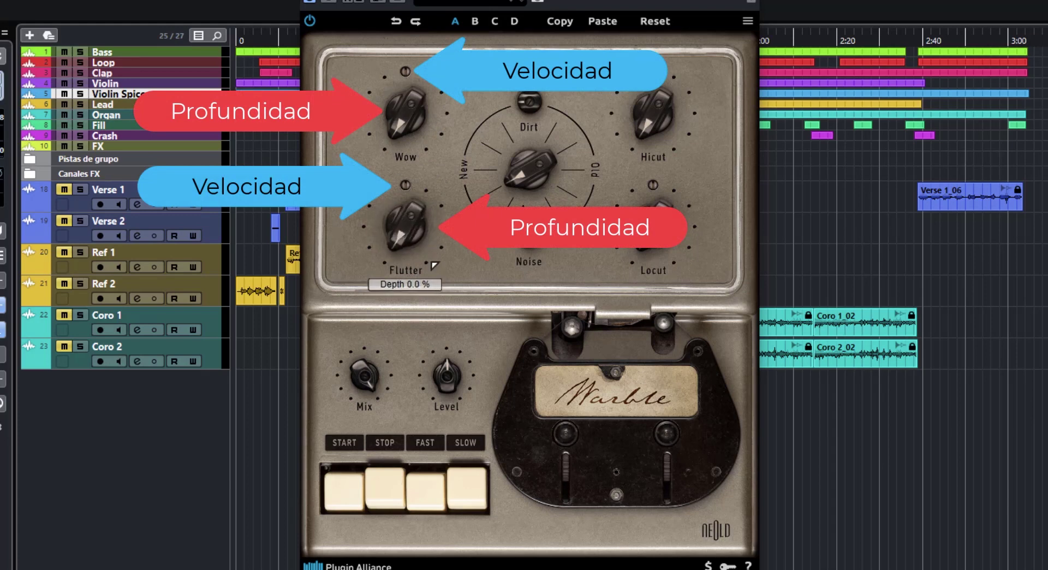
pyautogui.moveTo(404, 112); pyautogui.dragTo(416, 218)
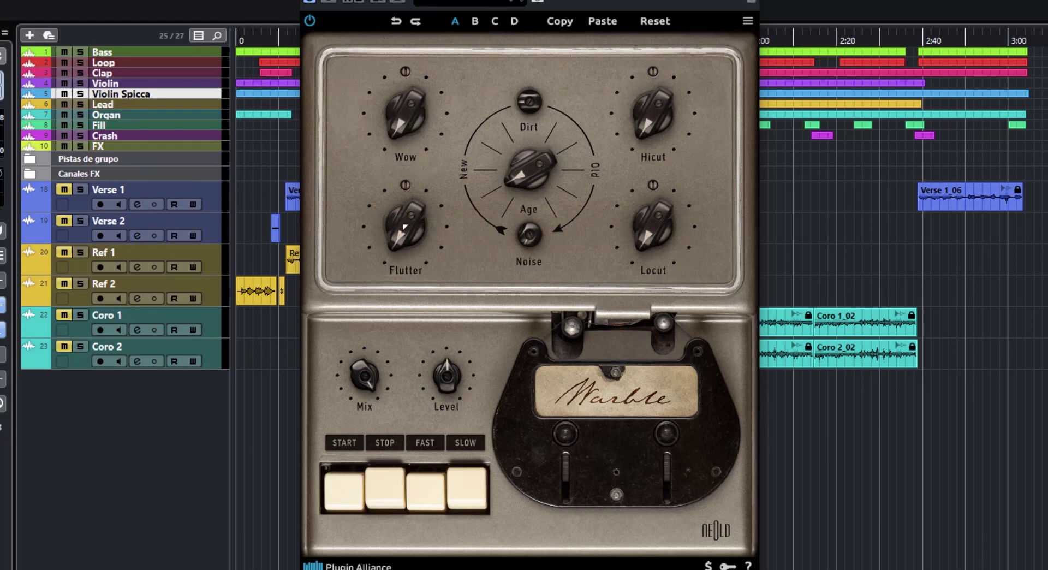
# Turn the Age knob down to its New end and the Noise knob fully down.
pyautogui.moveTo(521, 183); pyautogui.dragTo(528, 252)
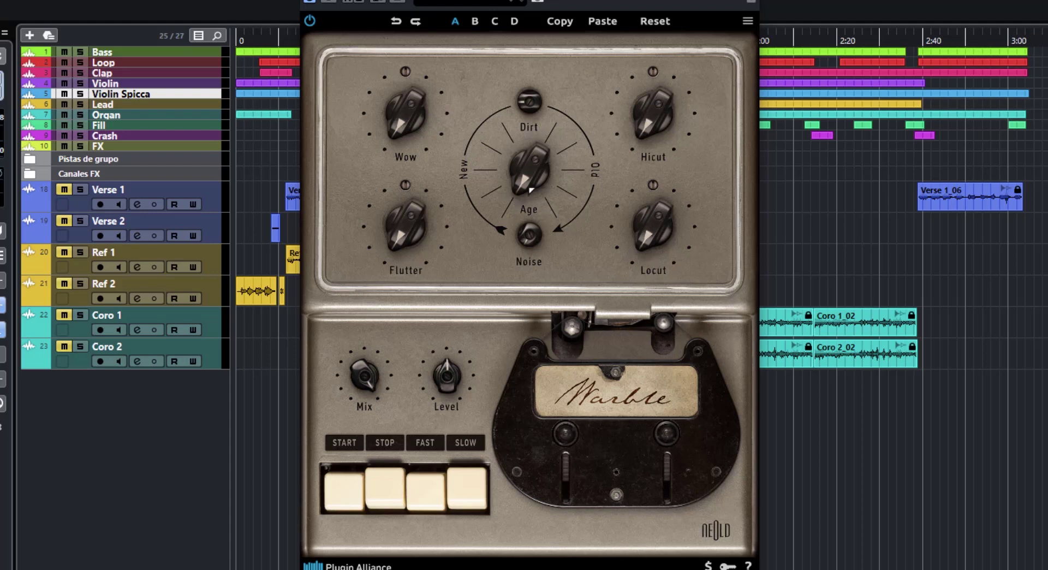
pyautogui.moveTo(507, 201); pyautogui.dragTo(554, 297)
pyautogui.moveTo(530, 238); pyautogui.dragTo(583, 461)
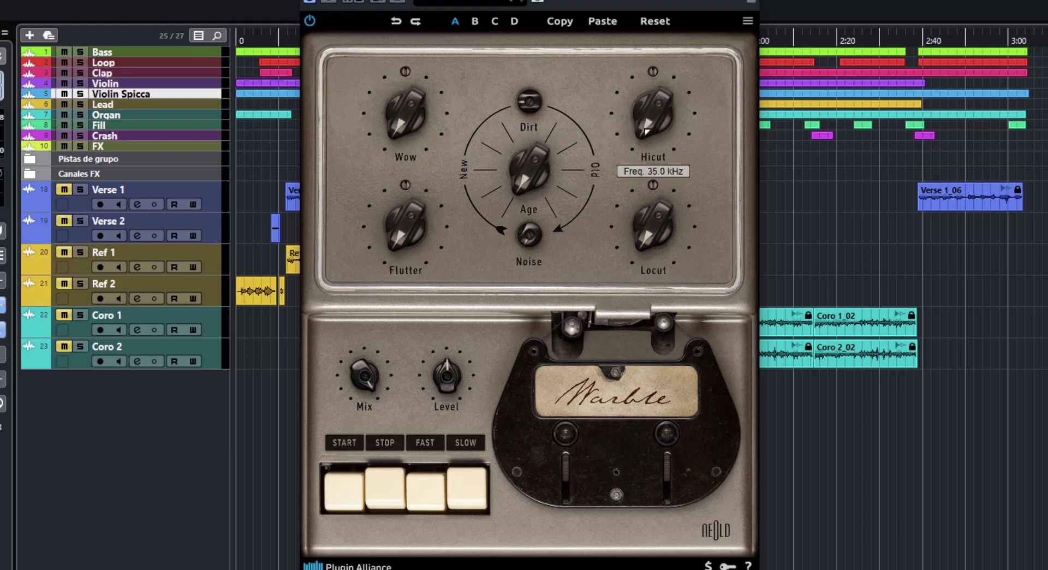
# Sweep the Locut frequency to 1000 Hz and back to 10 Hz, and try the Hicut frequency knob.
pyautogui.moveTo(650, 234)
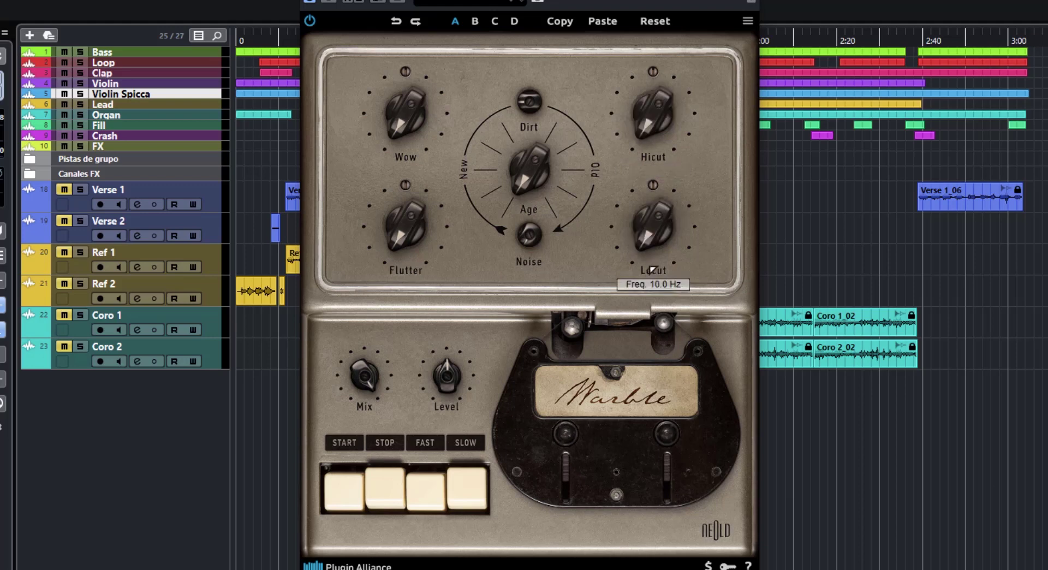
pyautogui.moveTo(651, 235); pyautogui.dragTo(650, 180)
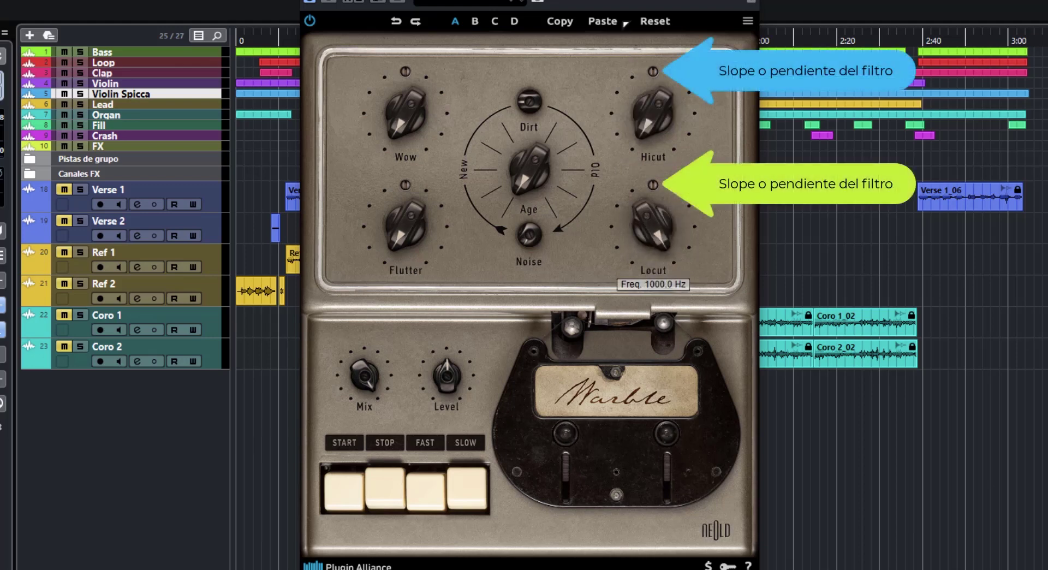
pyautogui.moveTo(652, 226); pyautogui.dragTo(657, 307)
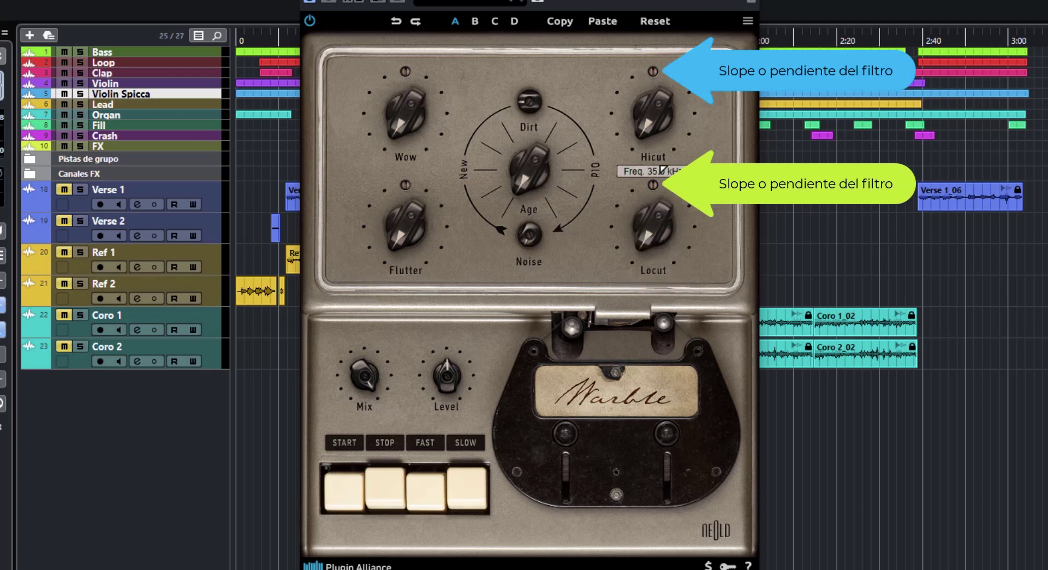
pyautogui.moveTo(655, 145); pyautogui.dragTo(655, 87)
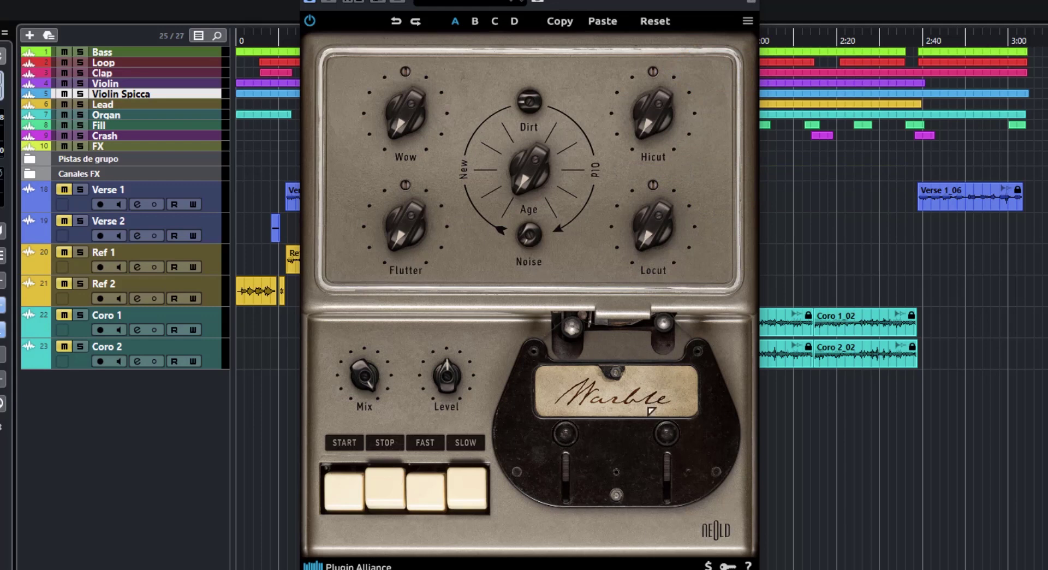
# Try the Mix knob and stop the tape effect with the Stop control.
pyautogui.moveTo(365, 376); pyautogui.dragTo(361, 329)
pyautogui.moveTo(370, 382); pyautogui.dragTo(365, 315)
pyautogui.click(394, 496)
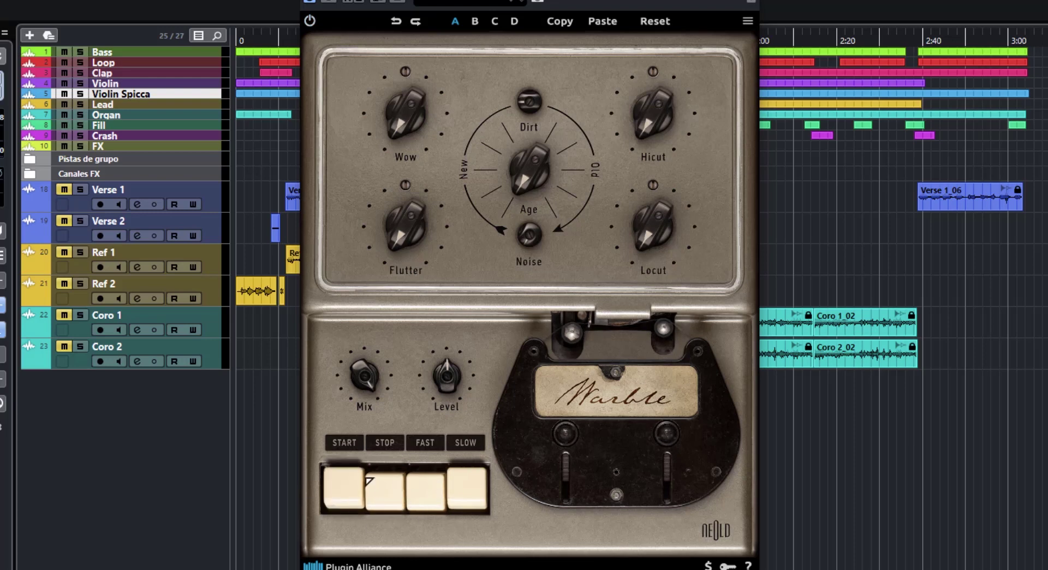
# Try the tape transport: start the tape effect, switch its speed to Slow, and stop it again.
pyautogui.click(388, 490)
pyautogui.click(384, 491)
pyautogui.click(385, 494)
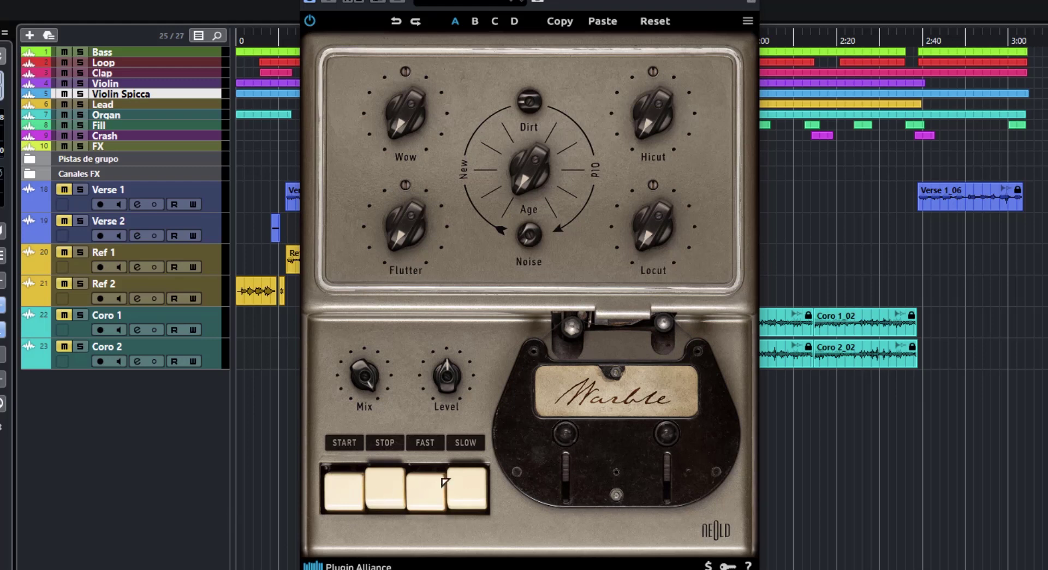
pyautogui.click(482, 494)
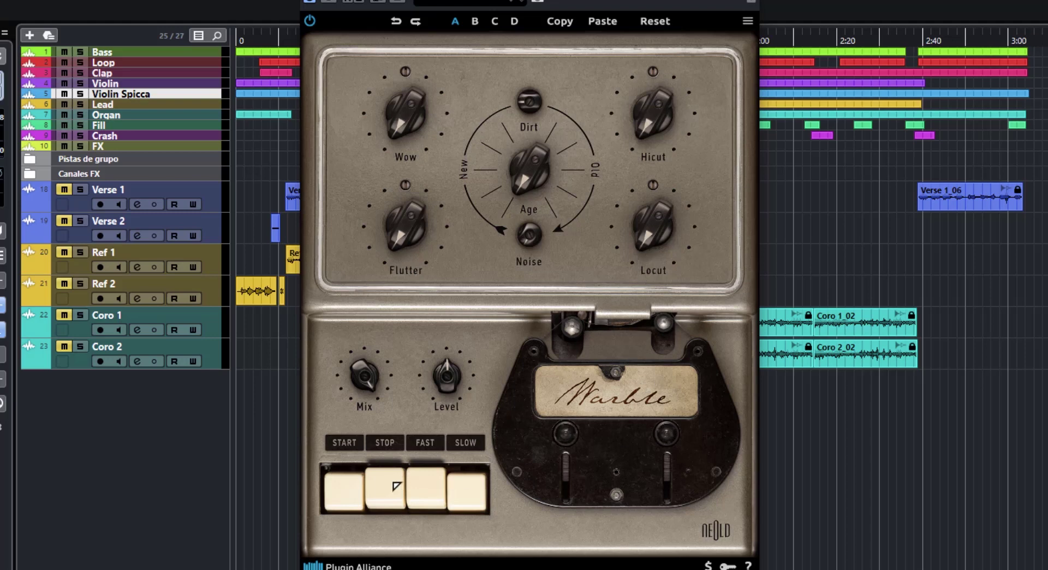
pyautogui.click(396, 488)
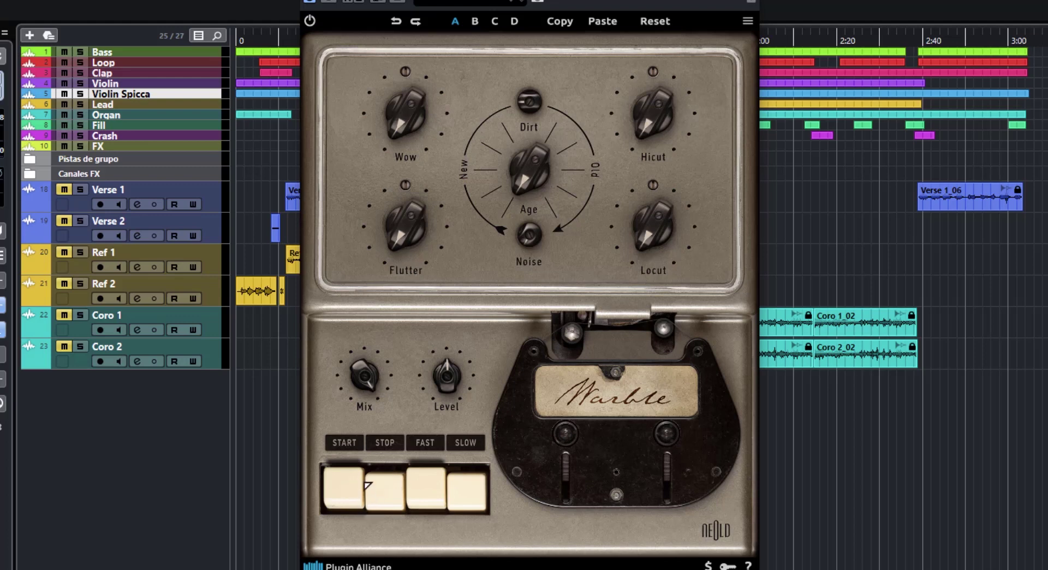
pyautogui.click(401, 483)
pyautogui.click(384, 483)
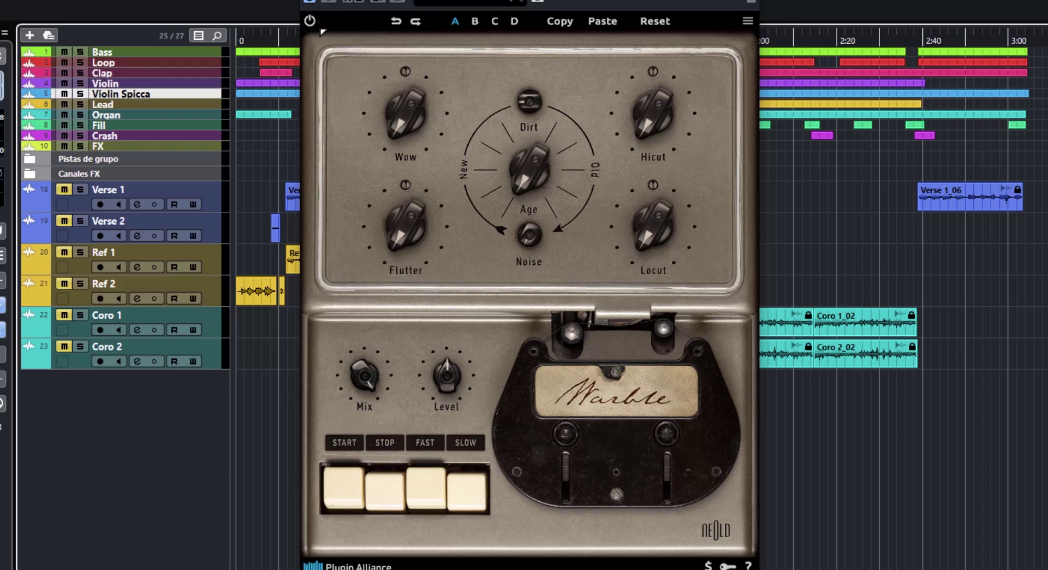
# Play the project, compare the plugin bypassed and active, and stop the tape effect.
pyautogui.press('space')
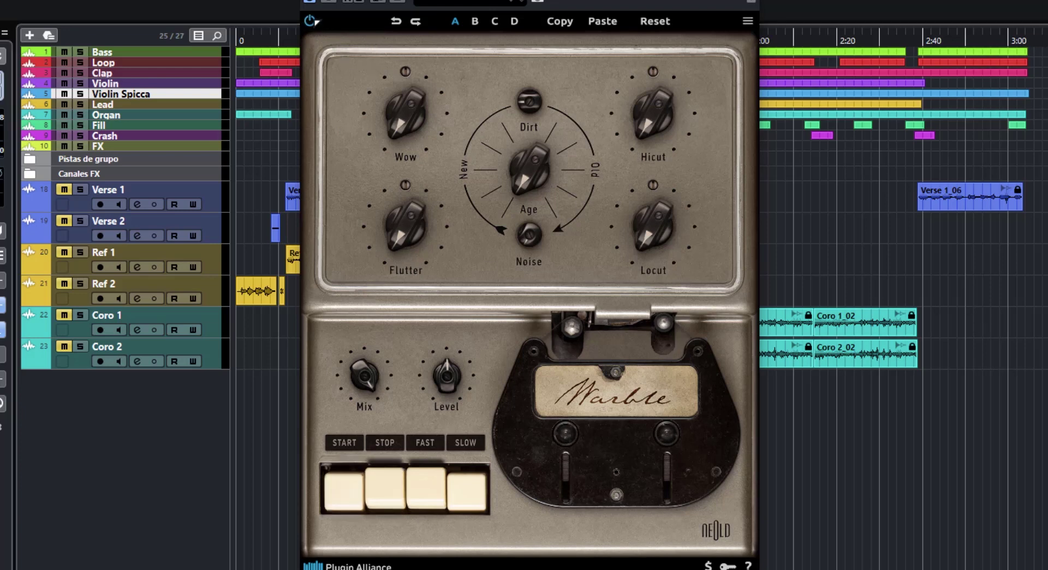
pyautogui.click(310, 20)
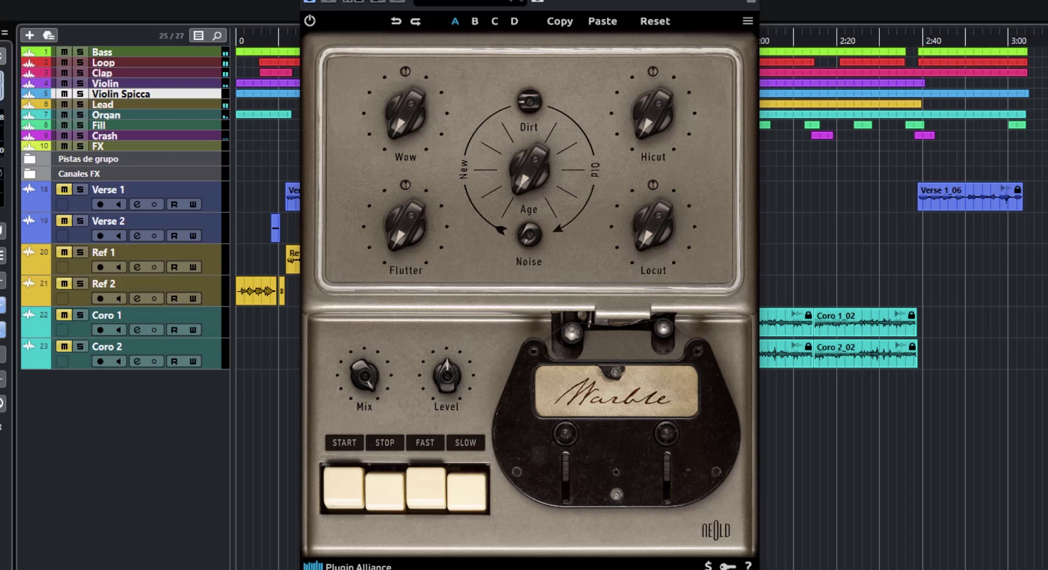
pyautogui.click(310, 21)
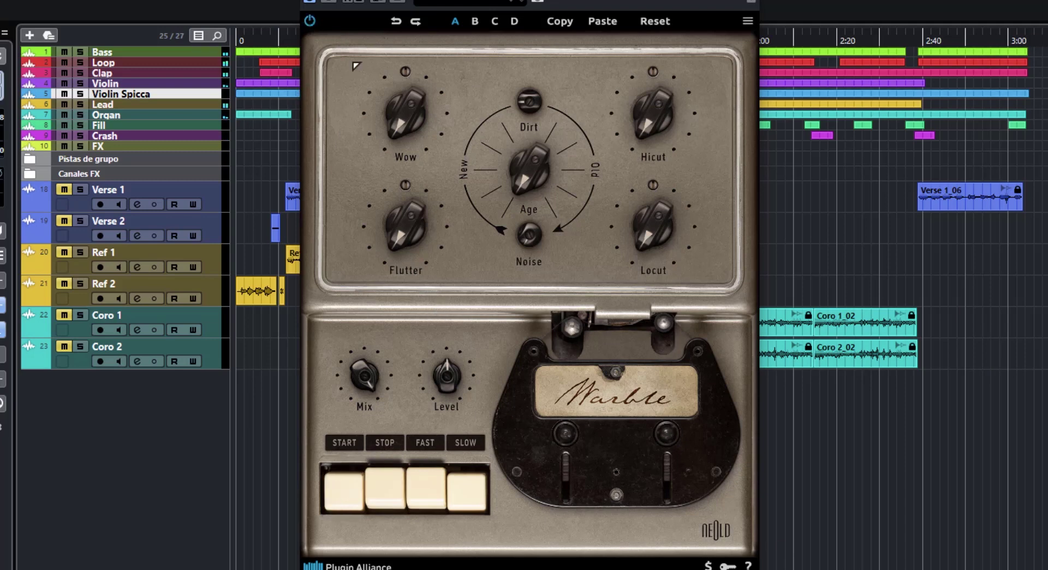
pyautogui.click(385, 492)
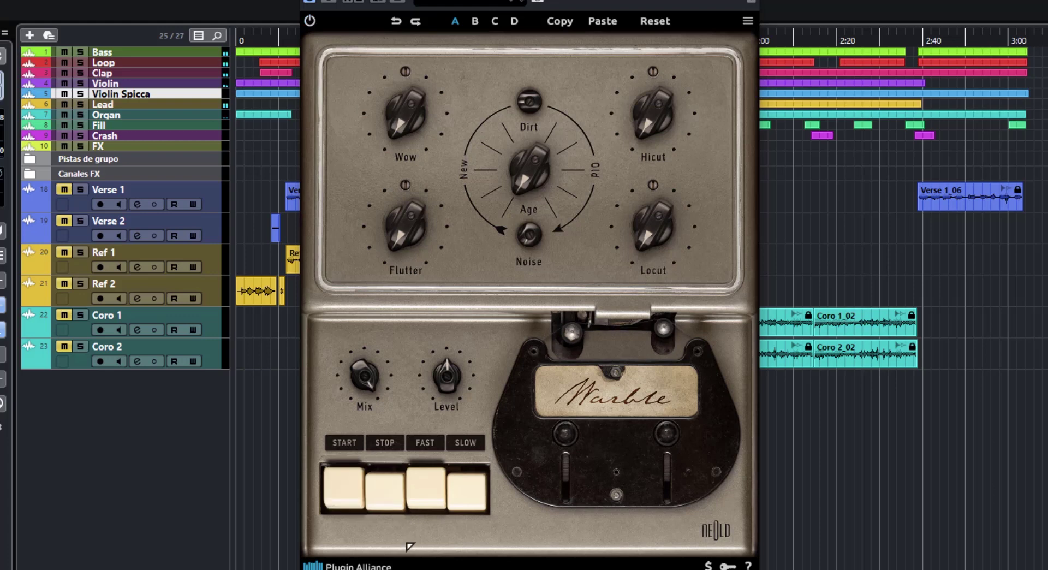
# Raise the Wow and Flutter depth while the tape is stopped, then start the tape effect.
pyautogui.moveTo(408, 121); pyautogui.dragTo(400, 101)
pyautogui.moveTo(420, 215); pyautogui.dragTo(406, 116)
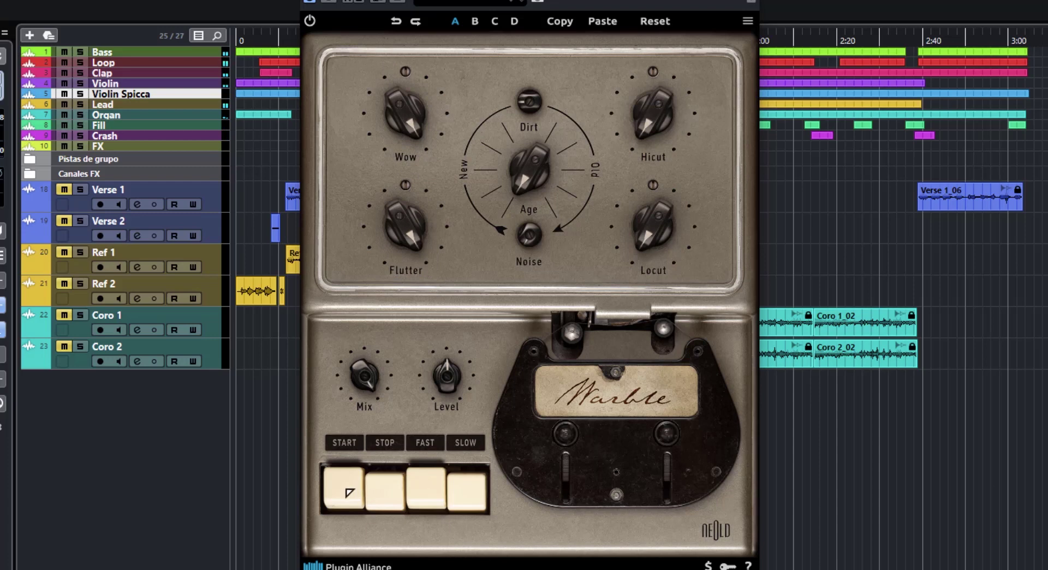
pyautogui.click(342, 505)
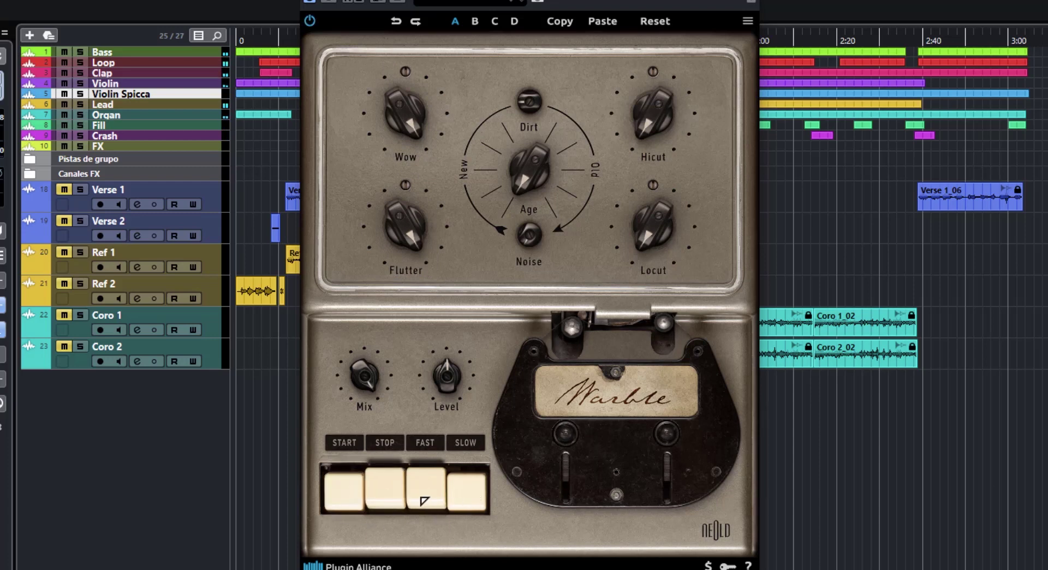
# Compare the Fast and Slow tape speeds, taking the Wow depth down to 0.0 % and readjusting the Flutter depth.
pyautogui.click(426, 495)
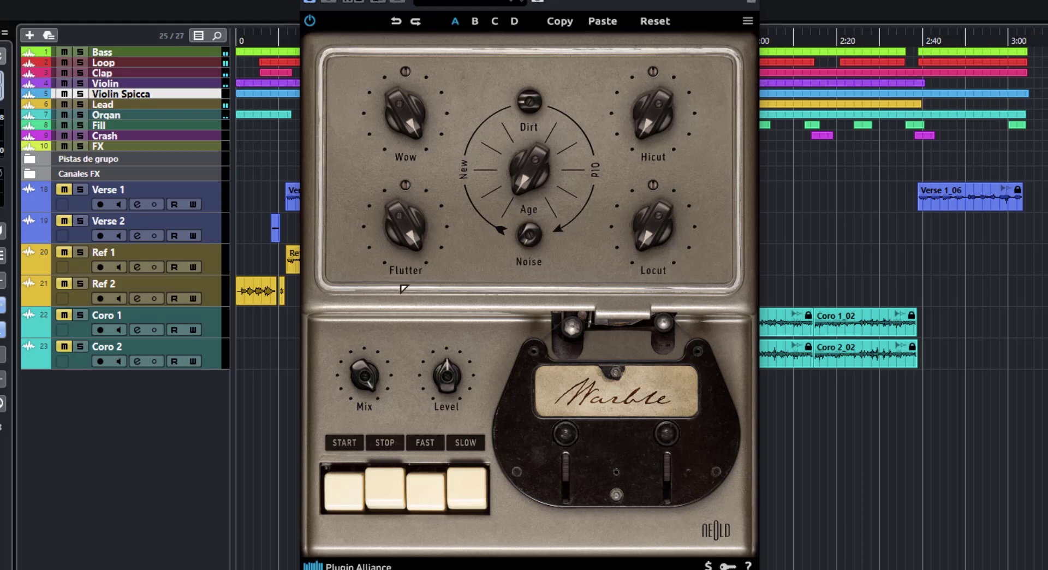
pyautogui.moveTo(402, 203); pyautogui.dragTo(439, 408)
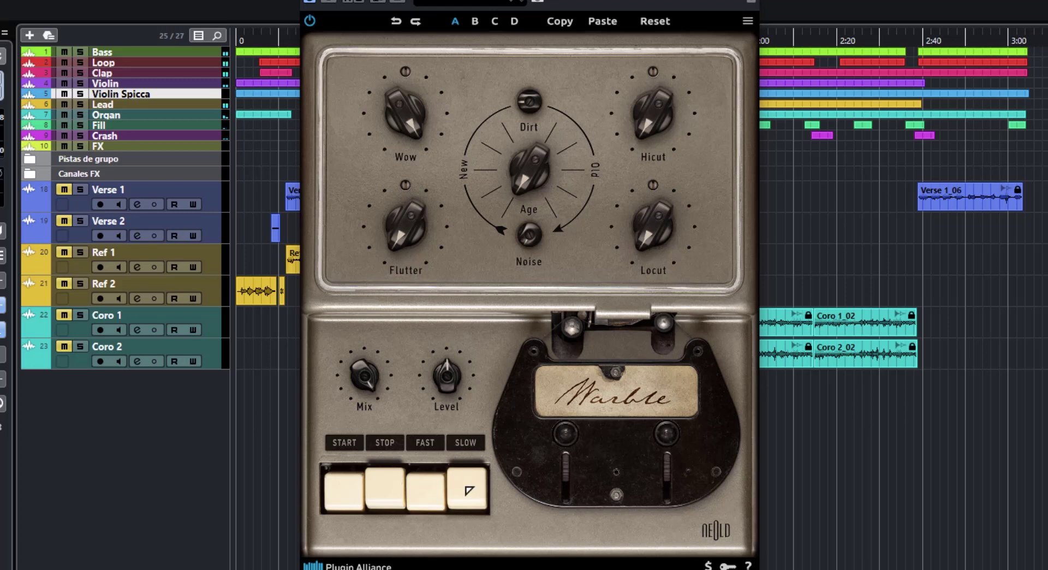
pyautogui.click(469, 494)
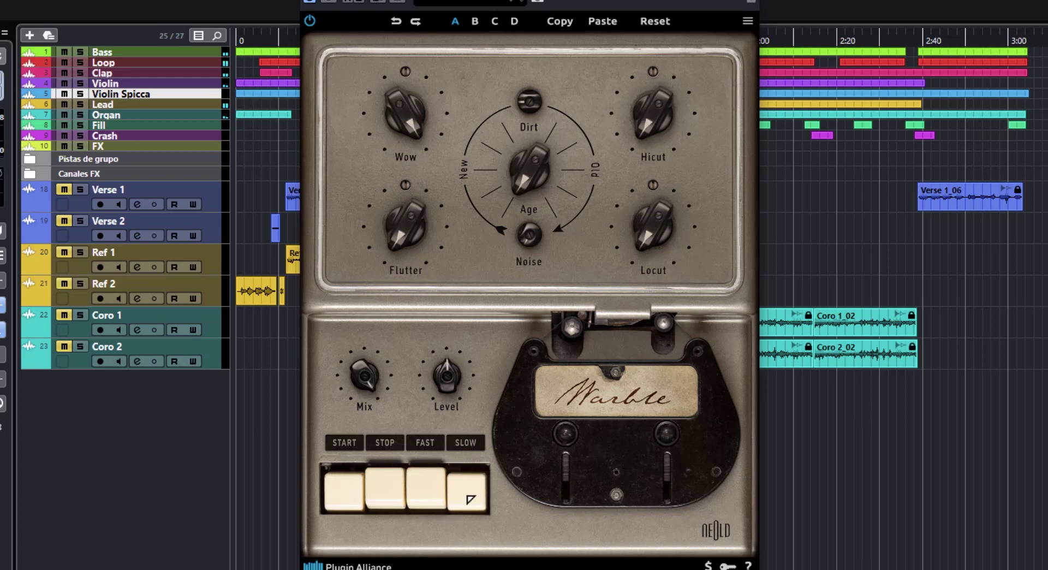
pyautogui.moveTo(413, 125); pyautogui.dragTo(428, 334)
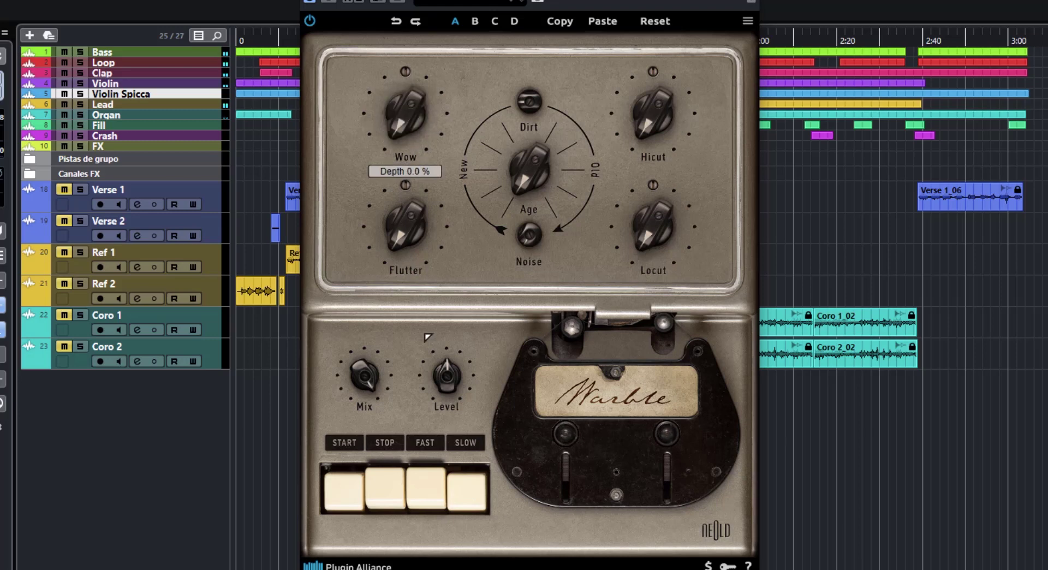
pyautogui.moveTo(414, 256); pyautogui.dragTo(407, 36)
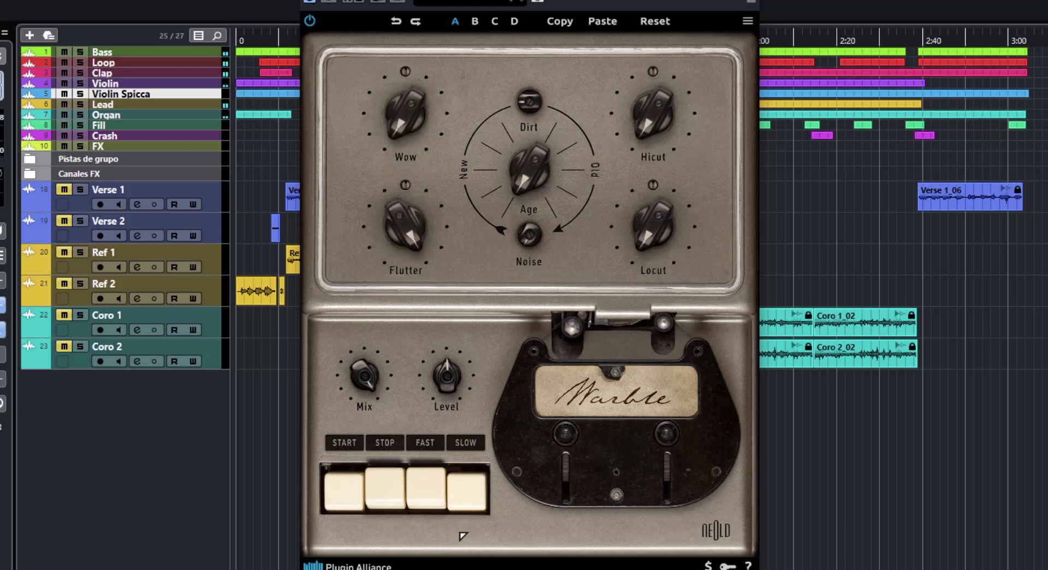
# Switch the tape speed to Fast, set the Flutter depth to 65.0 %, and raise the Wow depth.
pyautogui.click(435, 490)
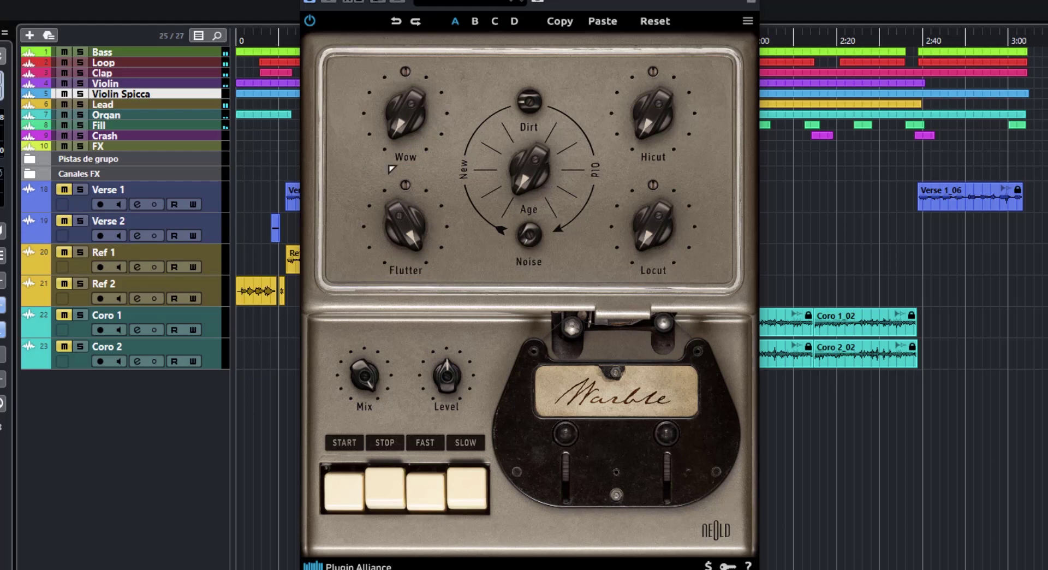
pyautogui.moveTo(407, 236); pyautogui.dragTo(435, 293)
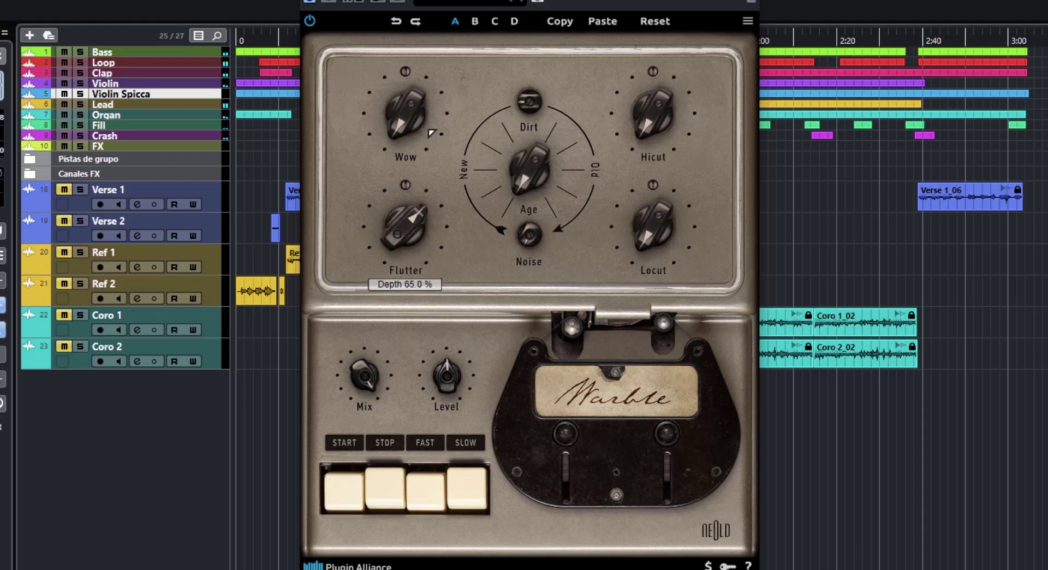
pyautogui.moveTo(431, 133); pyautogui.dragTo(385, 3)
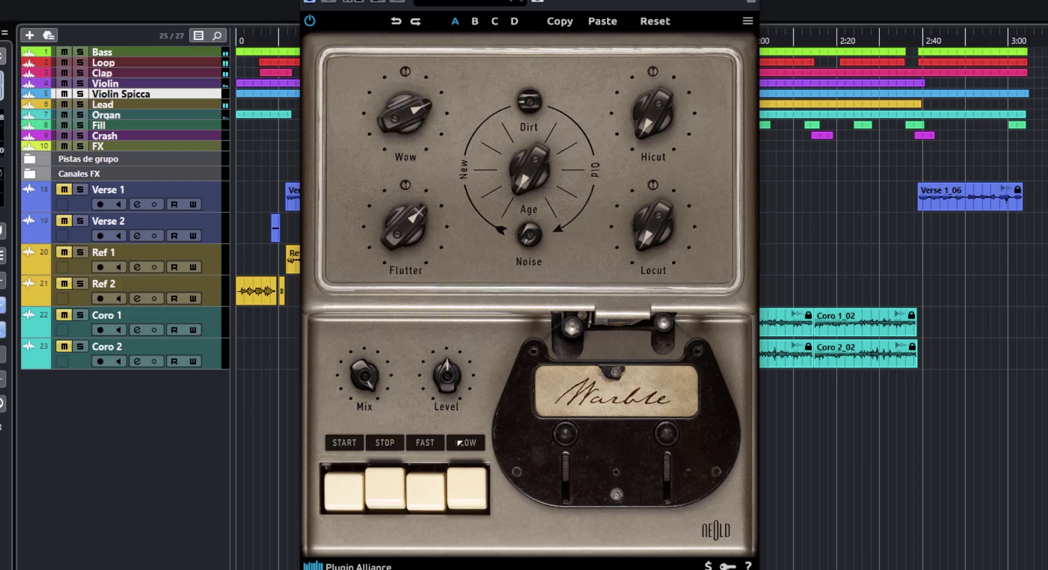
# Turn Age toward Old, set the Locut frequency to 358.0 Hz, and adjust the Hicut frequency with resonance at 1.29.
pyautogui.moveTo(527, 185); pyautogui.dragTo(527, 117)
pyautogui.moveTo(524, 165); pyautogui.dragTo(537, 190)
pyautogui.moveTo(652, 130); pyautogui.dragTo(664, 151)
pyautogui.moveTo(654, 226); pyautogui.dragTo(646, 94)
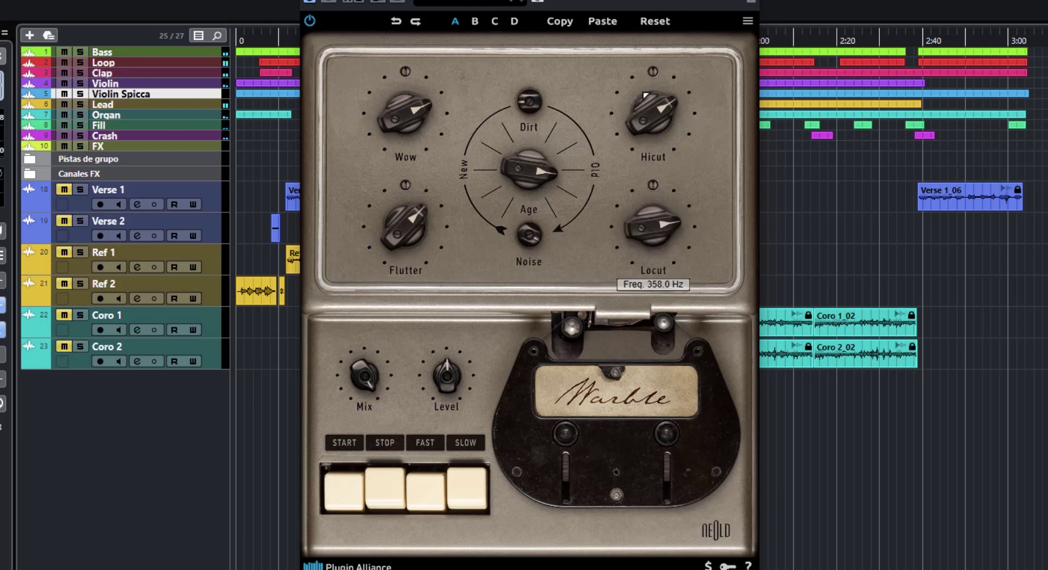
pyautogui.moveTo(654, 186); pyautogui.dragTo(672, 40)
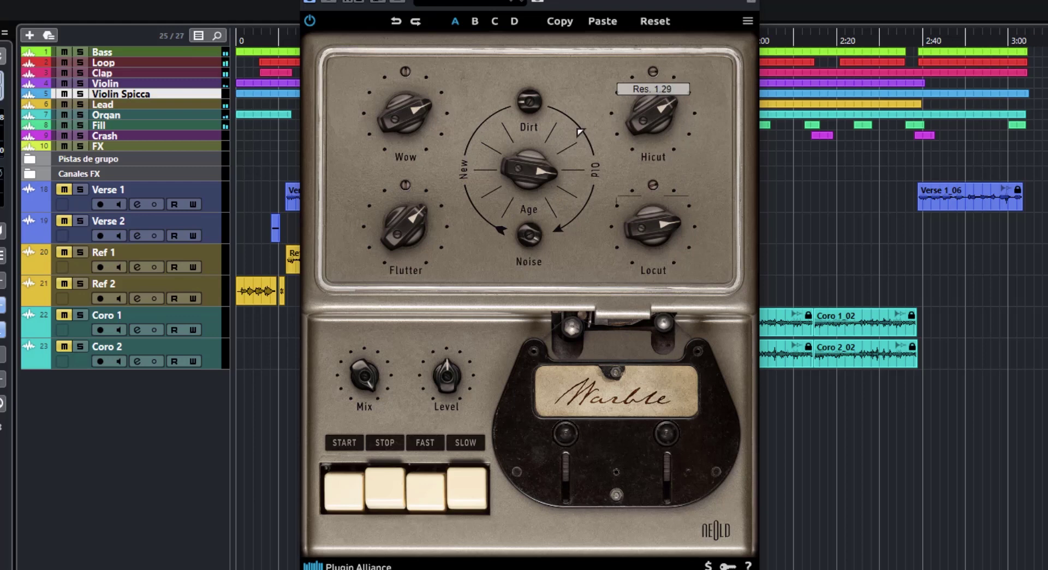
# Raise the Wow speed and set Flutter to a speed of 75.5 % and a depth of 75.9 %.
pyautogui.moveTo(405, 71); pyautogui.dragTo(405, 27)
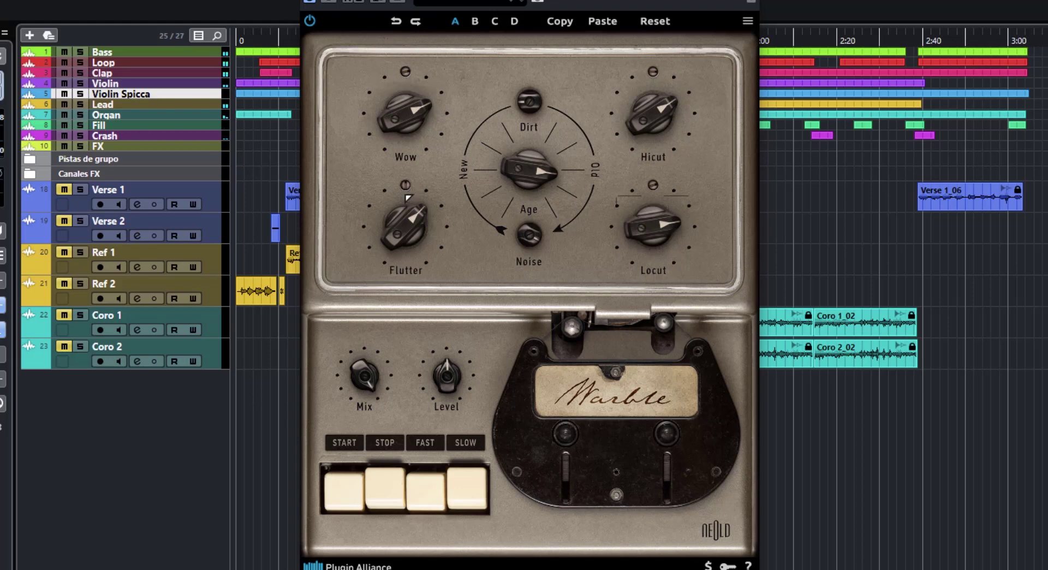
pyautogui.scroll(2, 405, 184)
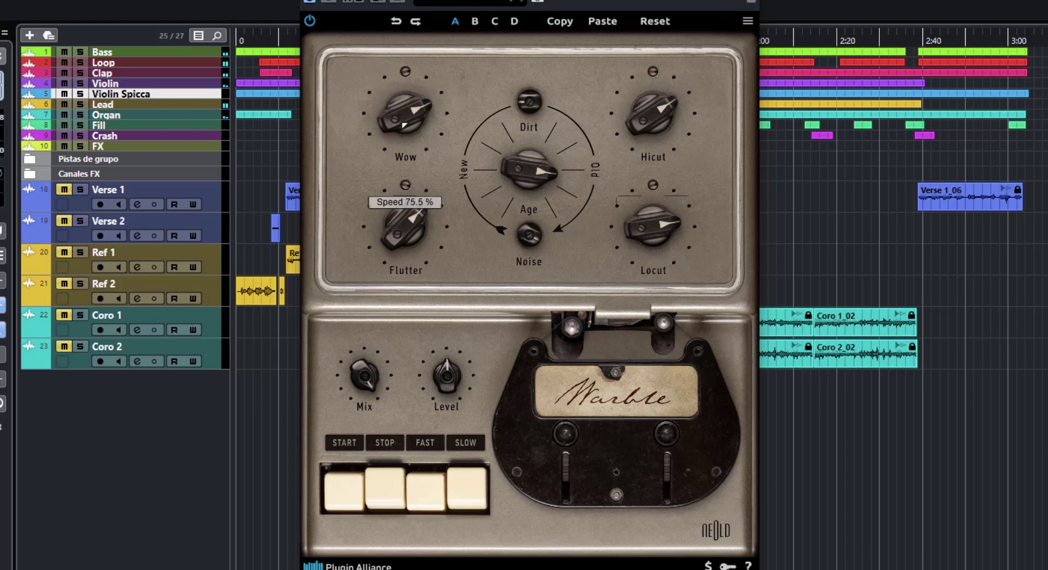
pyautogui.scroll(5, 415, 232)
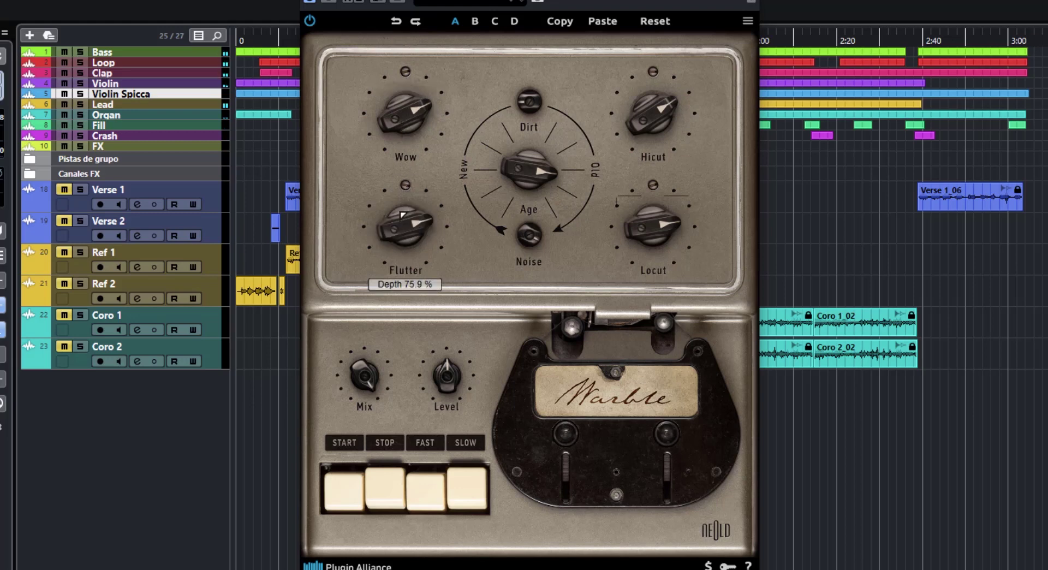
# Set the Locut frequency to 23.4 Hz and the Hicut frequency to 15.1 kHz, and turn Age back to mid-range.
pyautogui.scroll(-10, 652, 223)
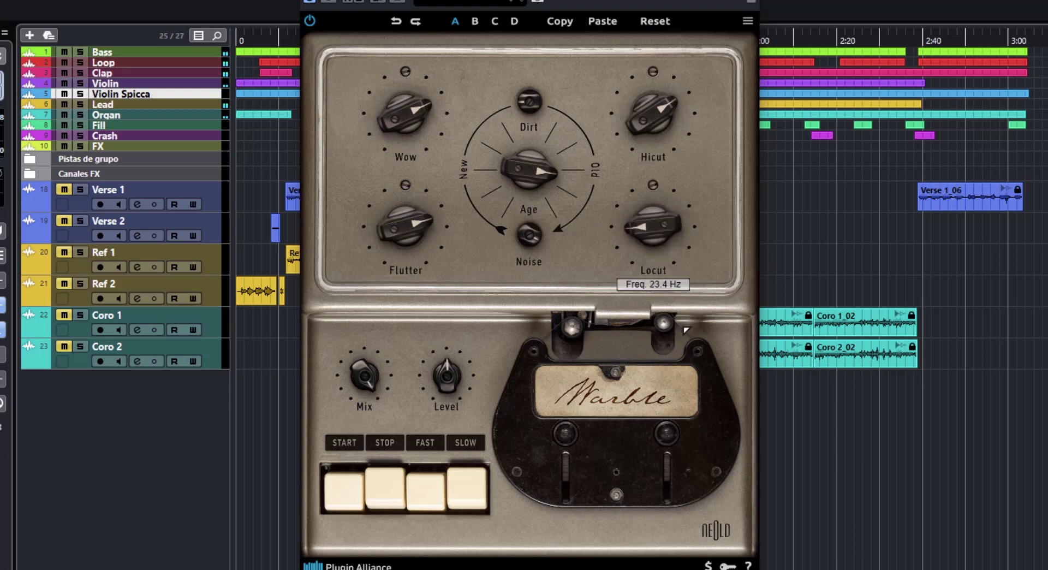
pyautogui.scroll(-10, 650, 115)
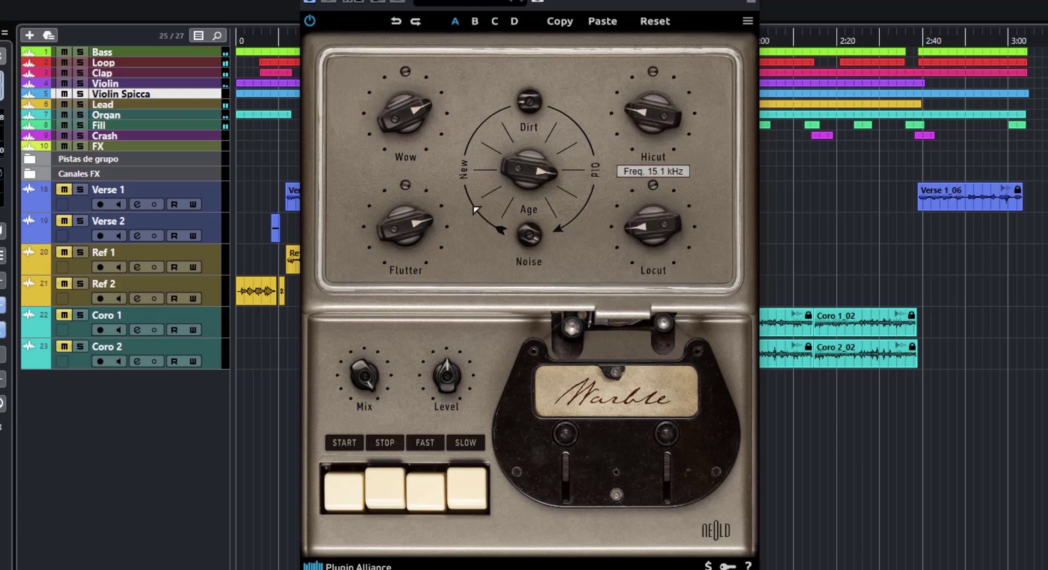
pyautogui.scroll(-5, 555, 170)
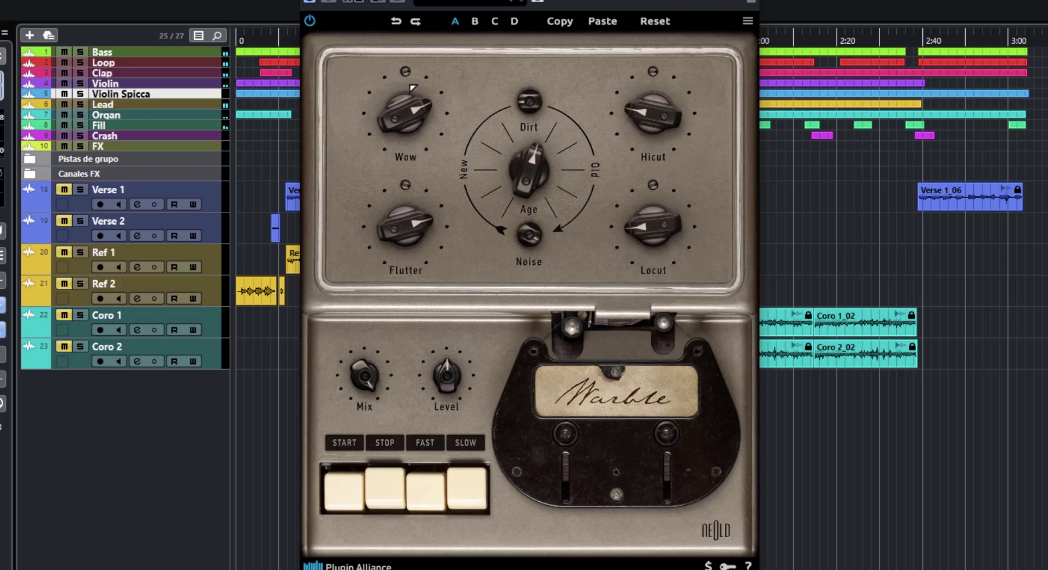
# Lower the Wow depth, set the Wow speed to -10.9 %, and set Flutter to speed -11.8 % and depth 75.5 %.
pyautogui.scroll(-4, 416, 118)
pyautogui.scroll(-5, 418, 117)
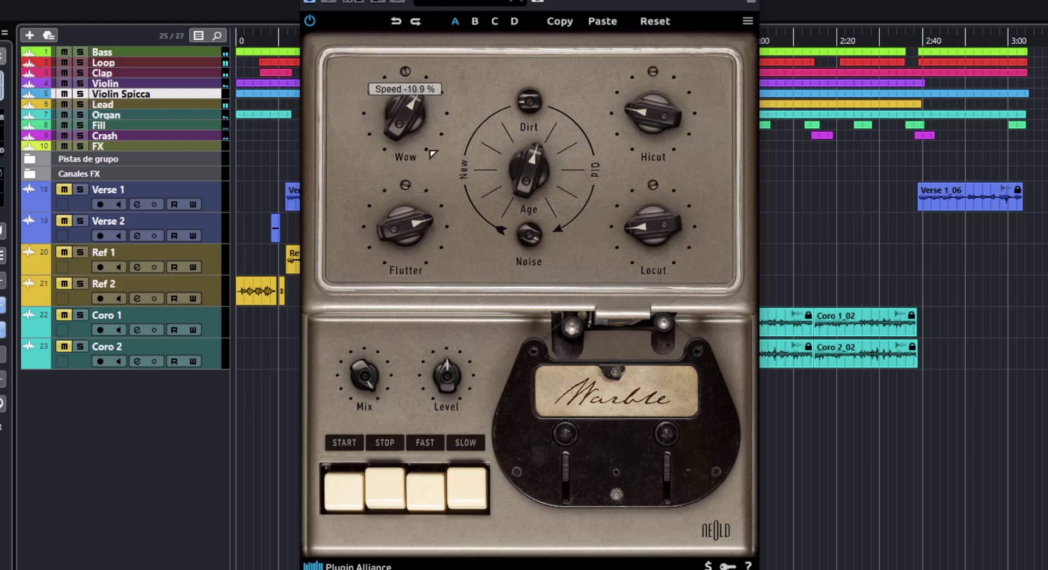
pyautogui.scroll(-3, 407, 231)
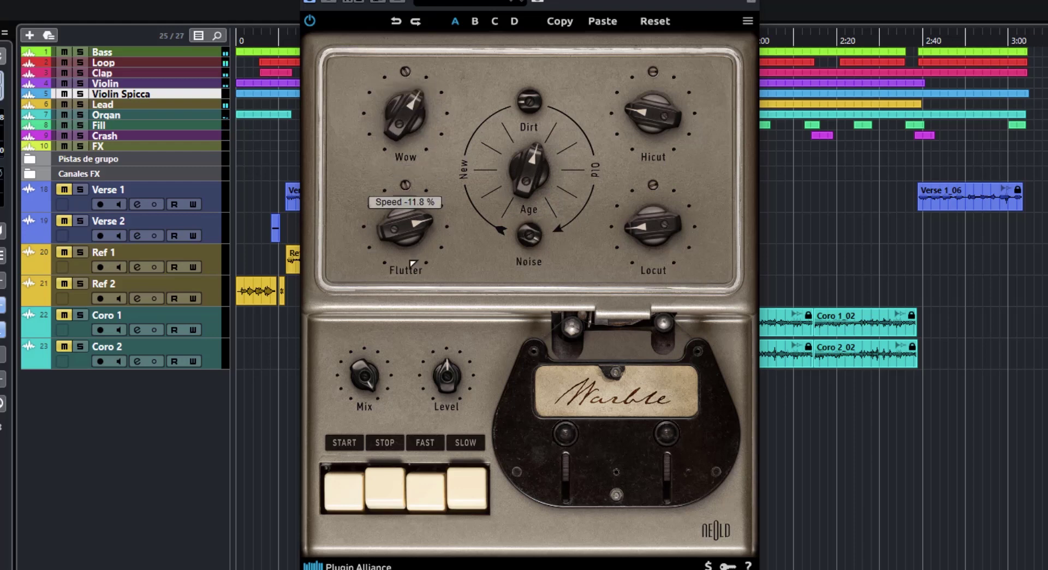
pyautogui.scroll(-6, 408, 233)
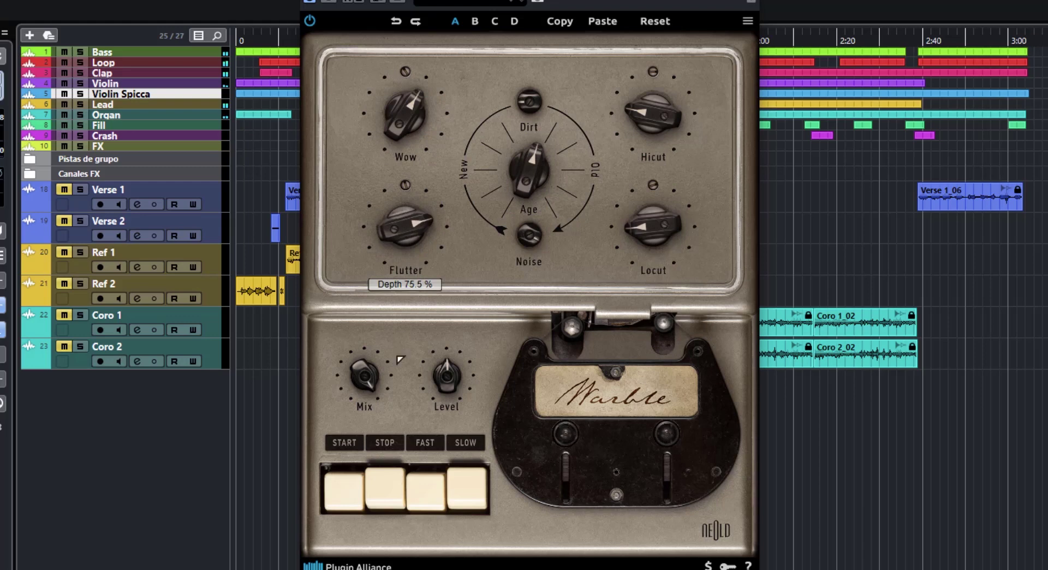
# Switch the tape speed to Slow and raise the Wow and Flutter speeds, taking Wow speed through 79.1 %.
pyautogui.click(457, 496)
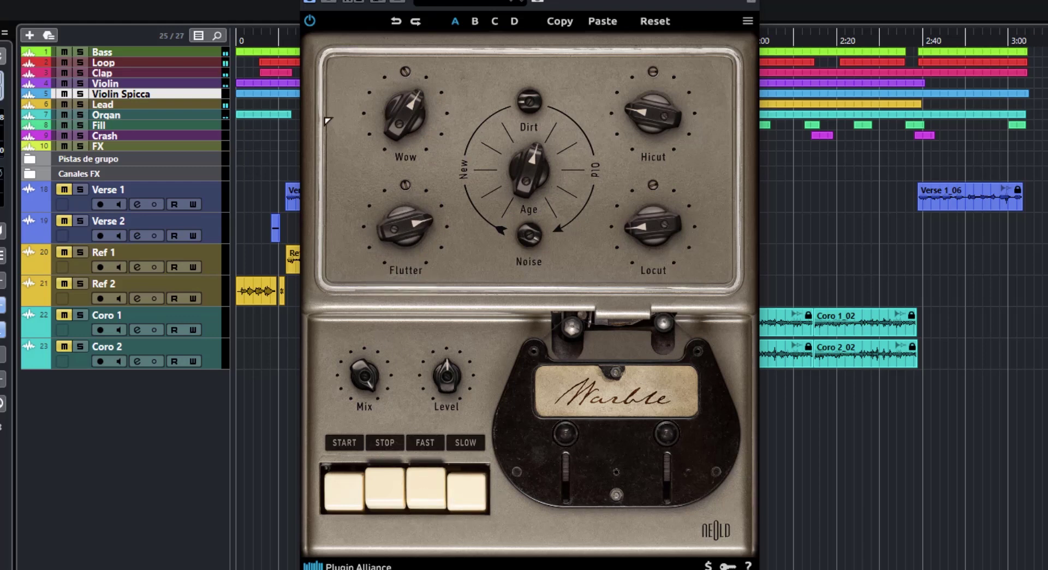
pyautogui.scroll(-5, 405, 101)
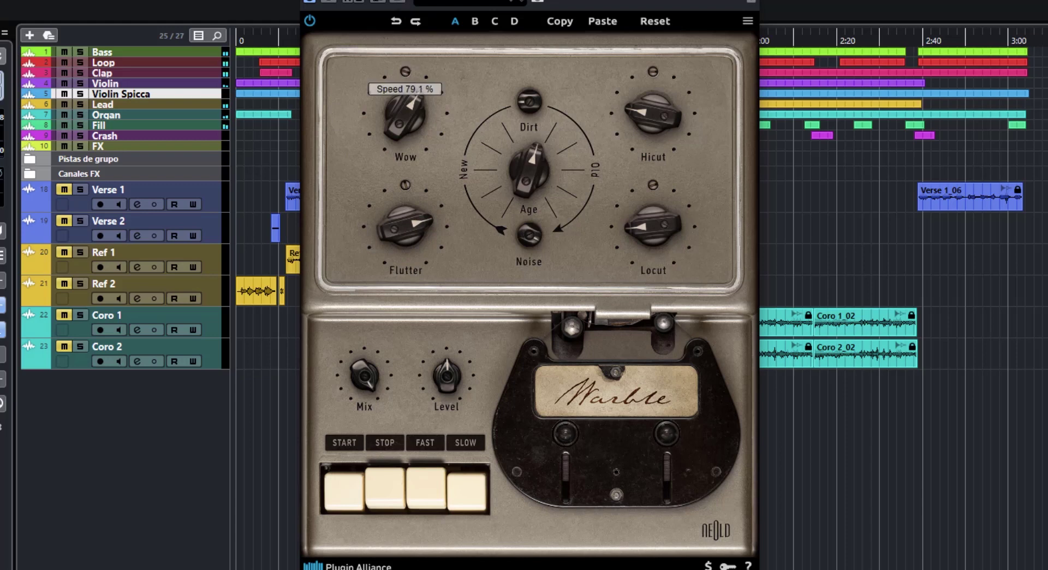
pyautogui.moveTo(407, 82); pyautogui.dragTo(408, 25)
pyautogui.moveTo(406, 195); pyautogui.dragTo(402, 44)
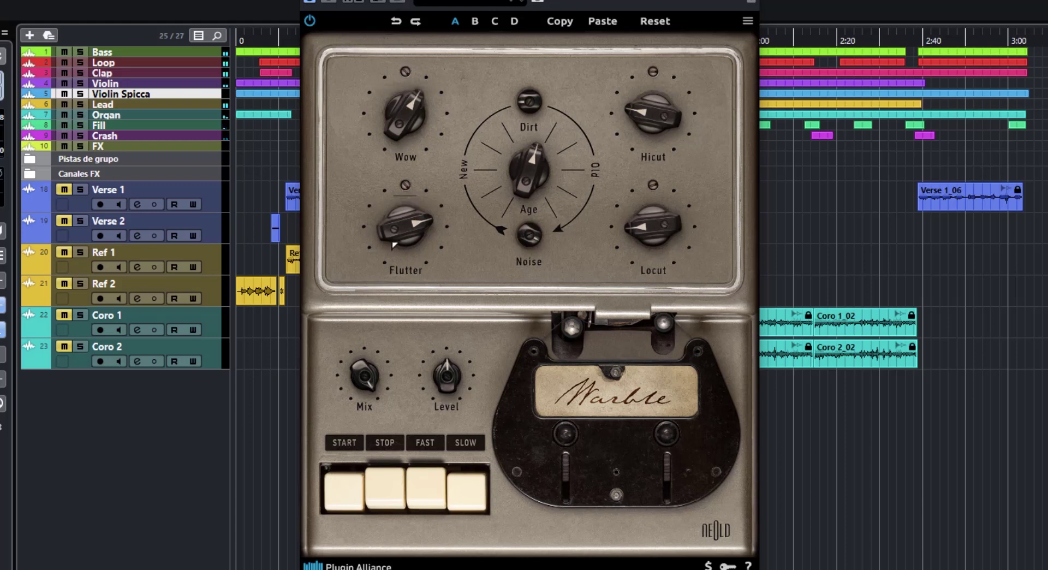
# Turn the Wow depth, Flutter depth and Age knobs fully up and set the Noise level to -60.0 dB.
pyautogui.moveTo(407, 224); pyautogui.dragTo(423, 40)
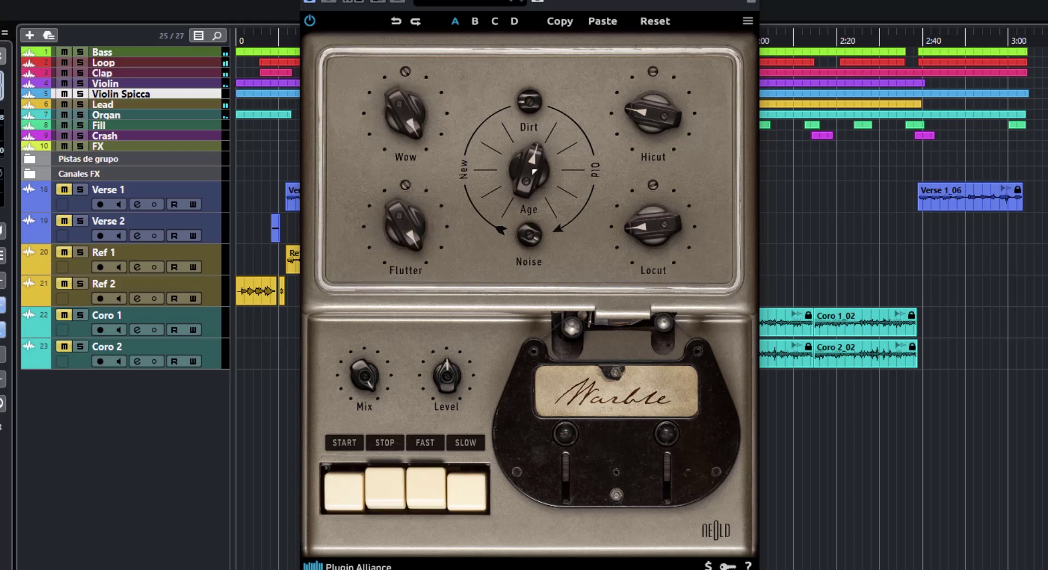
pyautogui.moveTo(529, 164)
pyautogui.mouseDown()
pyautogui.moveTo(529, 131)
pyautogui.moveTo(530, 150)
pyautogui.mouseUp()
pyautogui.moveTo(529, 235); pyautogui.dragTo(529, 224)
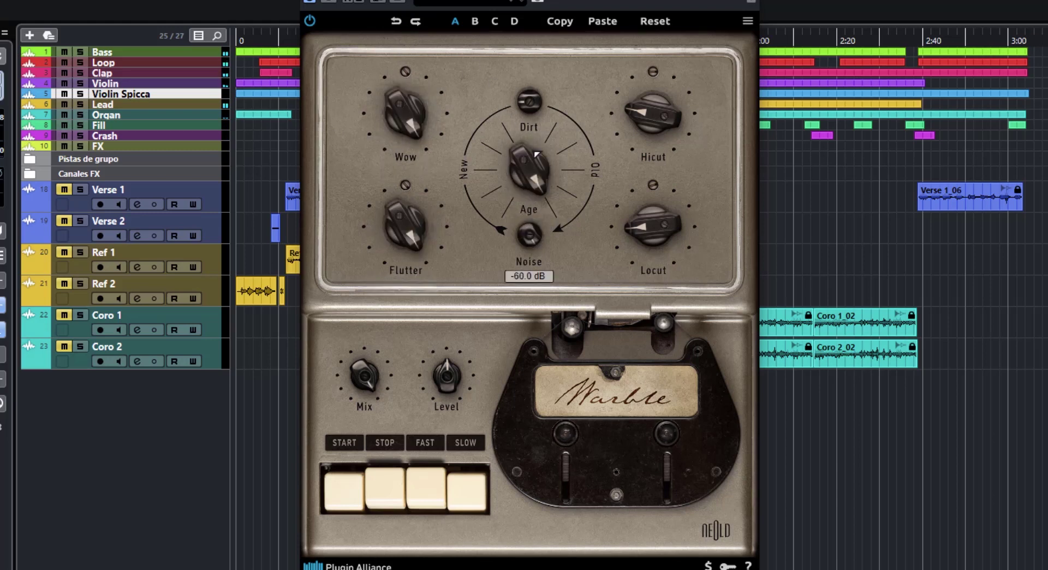
# Turn the Locut and Hicut frequency knobs fully up and compare the Fast and Slow tape speeds.
pyautogui.moveTo(662, 197); pyautogui.dragTo(663, 102)
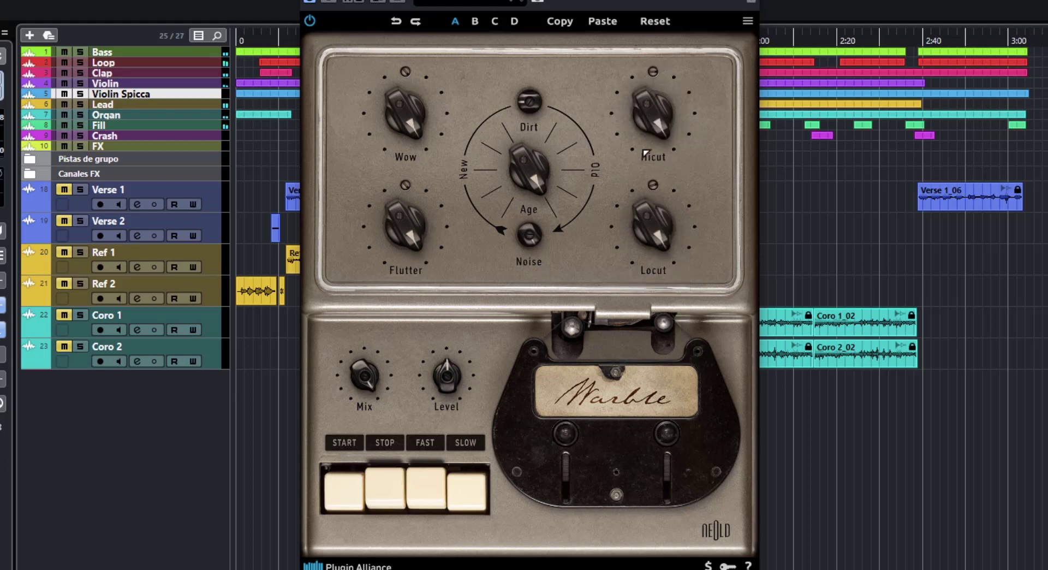
pyautogui.click(437, 489)
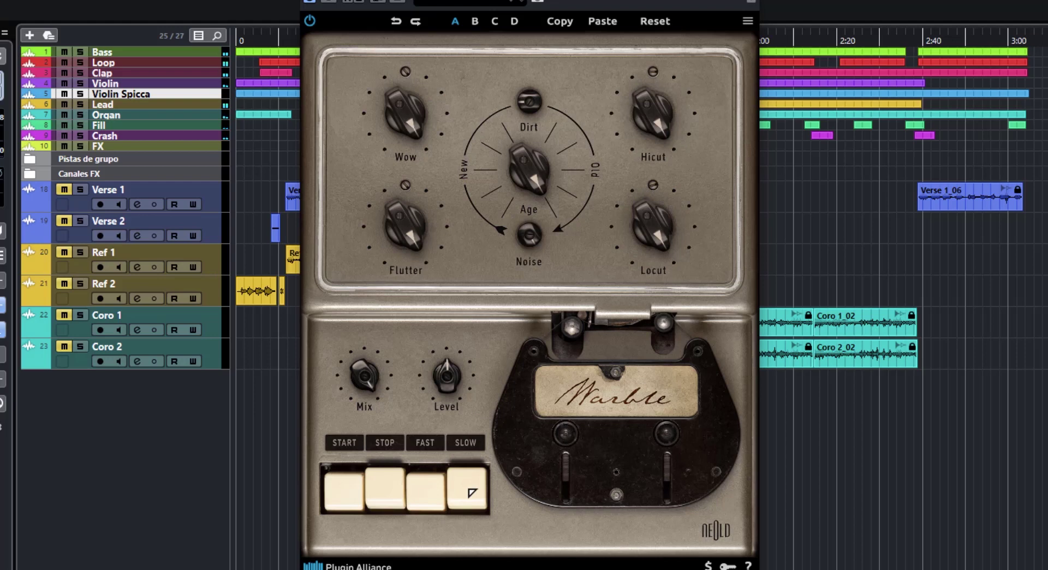
pyautogui.click(472, 493)
# Set the Locut frequency to 38.5 Hz and turn the Hicut and Age knobs back to around mid-range.
pyautogui.moveTo(655, 230); pyautogui.dragTo(668, 358)
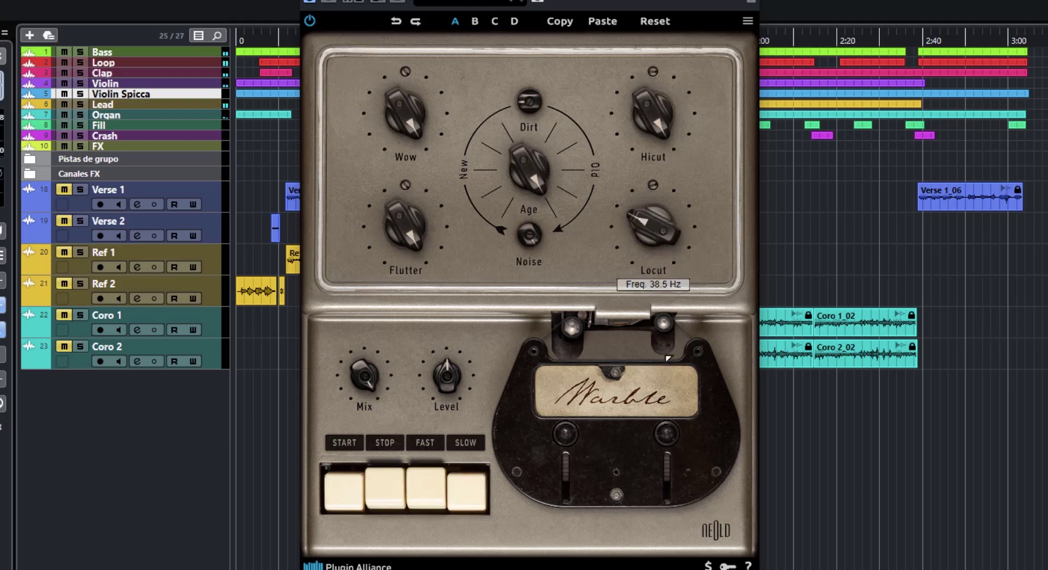
pyautogui.moveTo(653, 115); pyautogui.dragTo(680, 322)
pyautogui.moveTo(527, 167); pyautogui.dragTo(561, 301)
# Lower the Wow and Flutter depth knobs below mid-range and set the Noise level to -83.7 dB.
pyautogui.moveTo(405, 113); pyautogui.dragTo(405, 174)
pyautogui.moveTo(406, 225); pyautogui.dragTo(406, 252)
pyautogui.moveTo(409, 111); pyautogui.dragTo(417, 124)
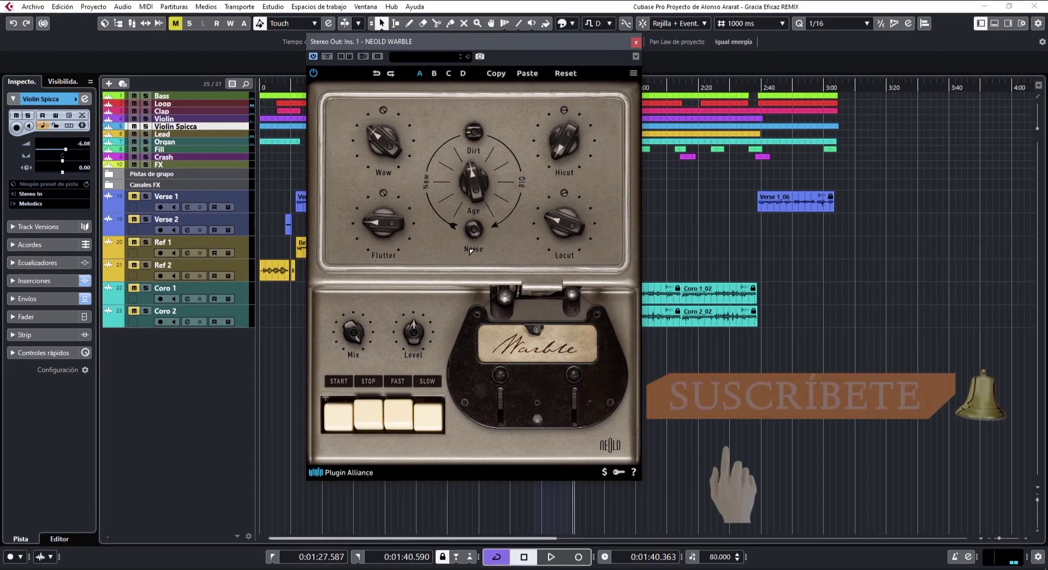
pyautogui.moveTo(467, 232)
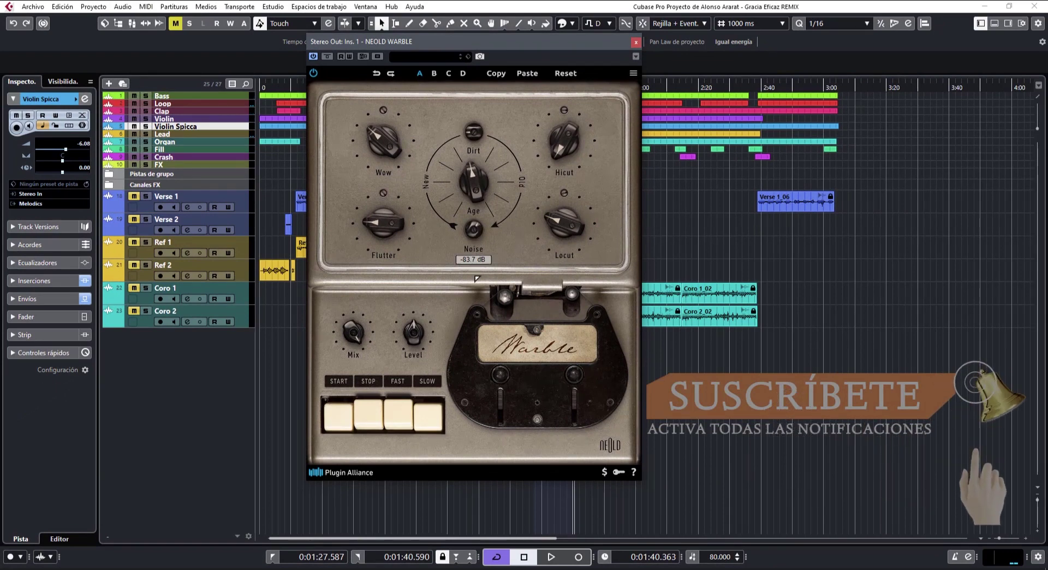